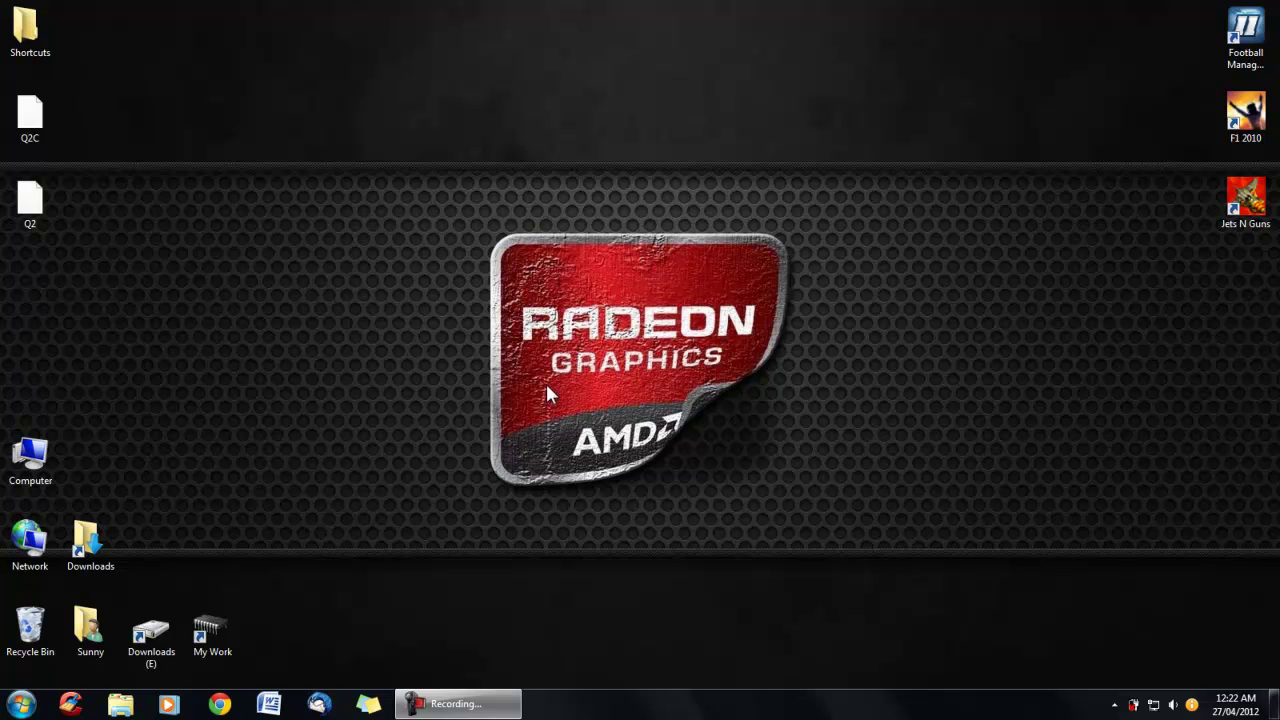
Step: Open Catalyst Control Center from the desktop and move its window further into the middle of the screen
right_click(457, 250)
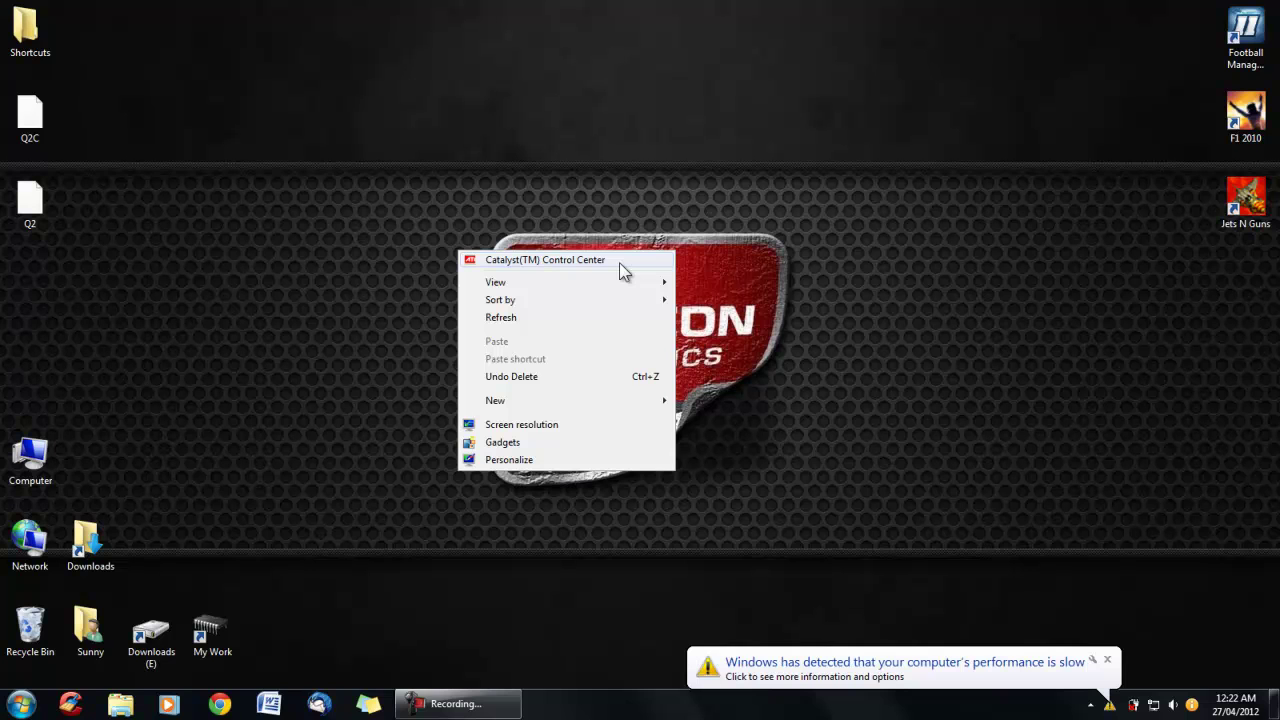
click(584, 260)
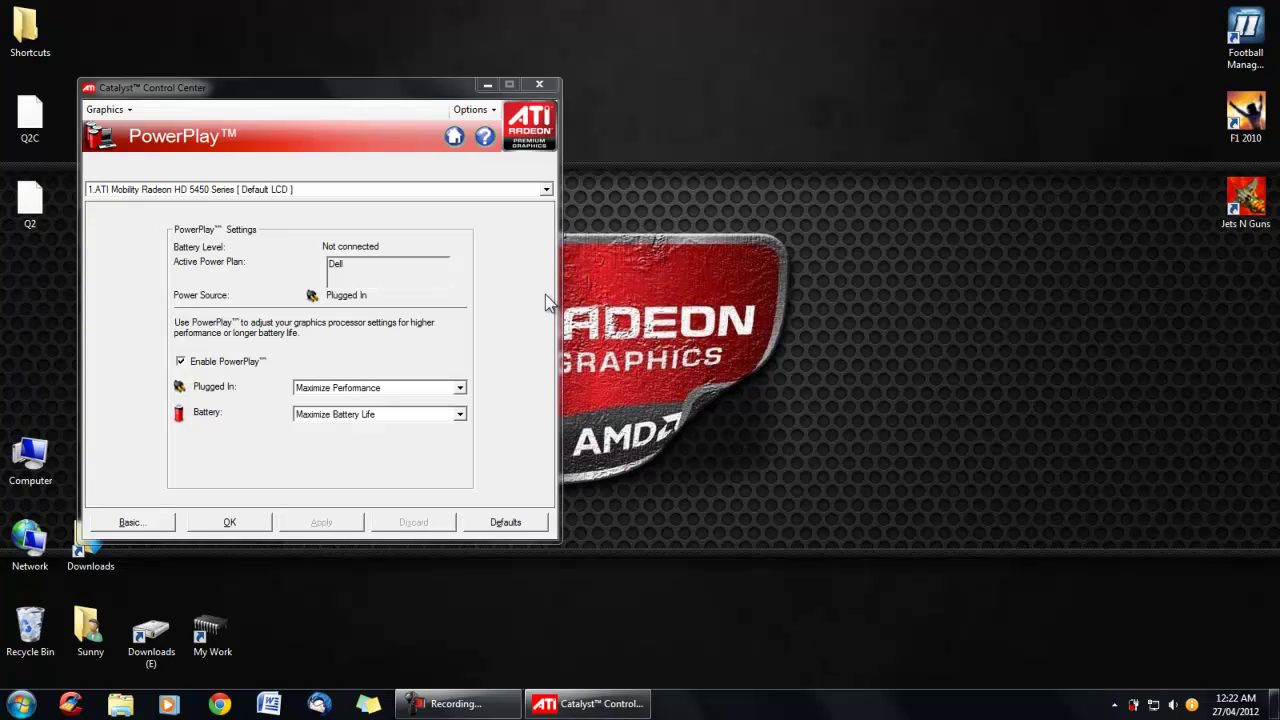
drag(209, 90, 335, 103)
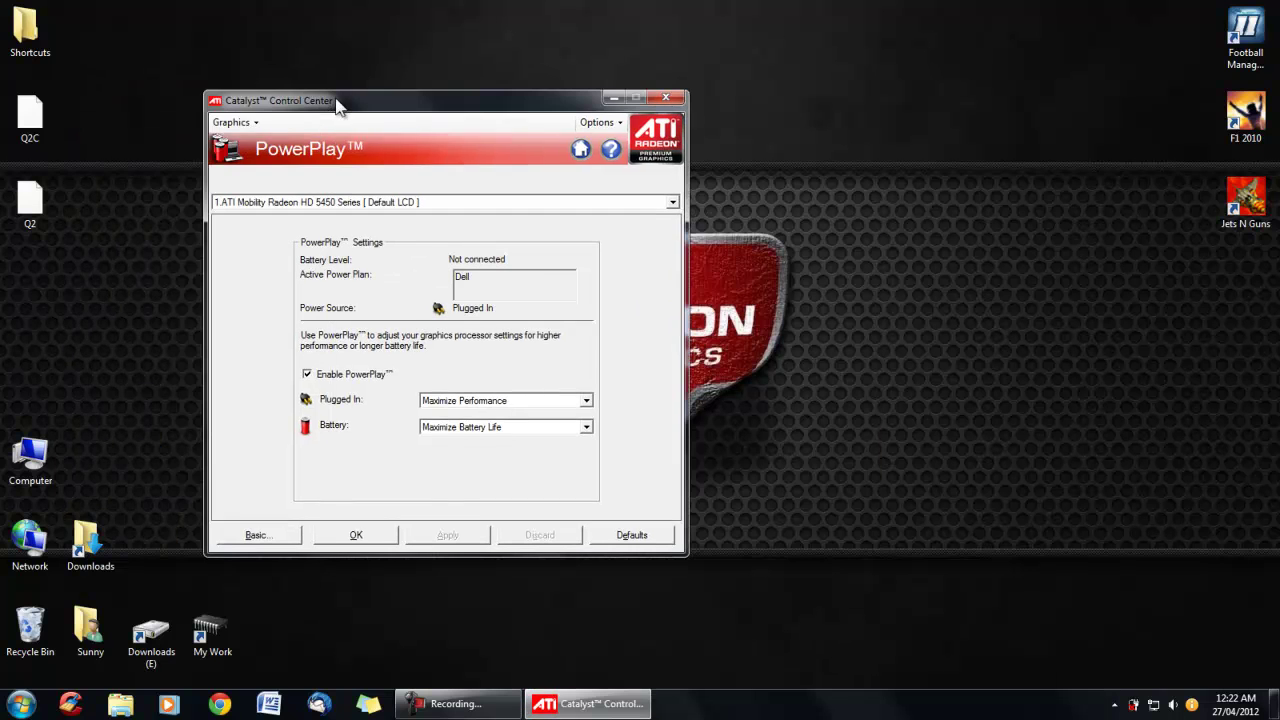
Step: Open the Information Center and examine the graphics hardware details, including the full chipset name, and the graphics software details
click(230, 122)
click(246, 140)
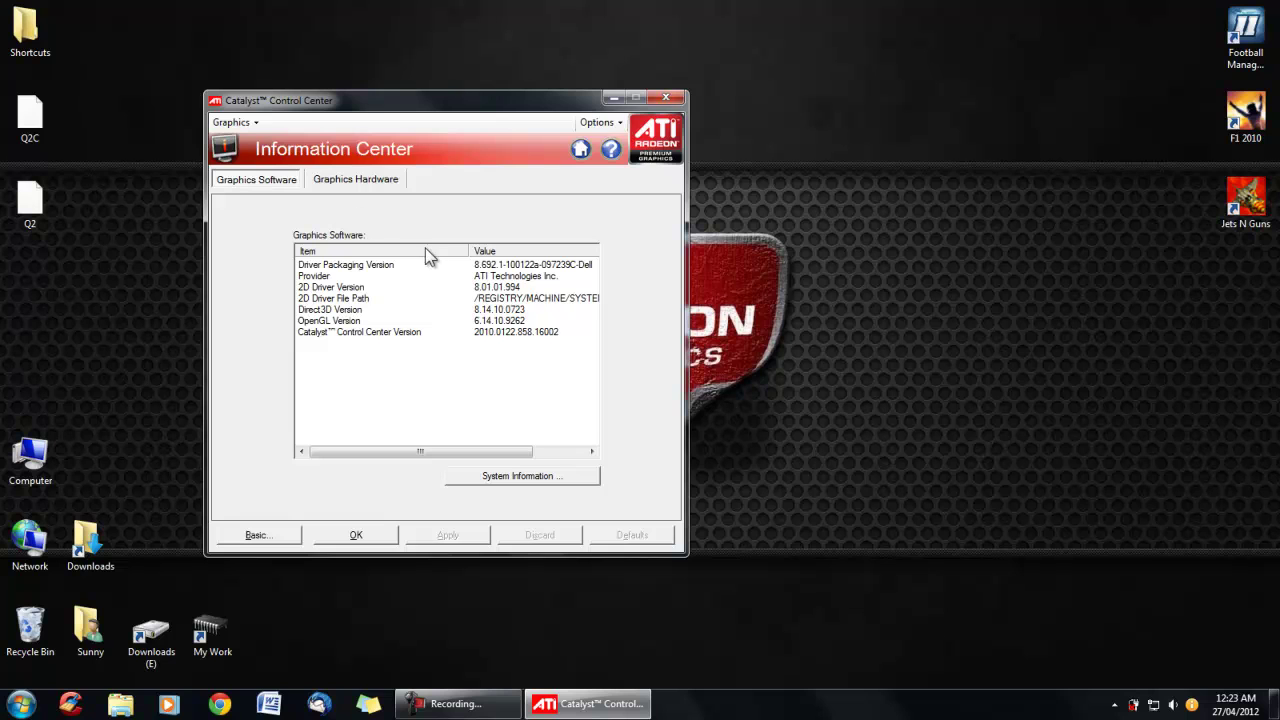
click(350, 183)
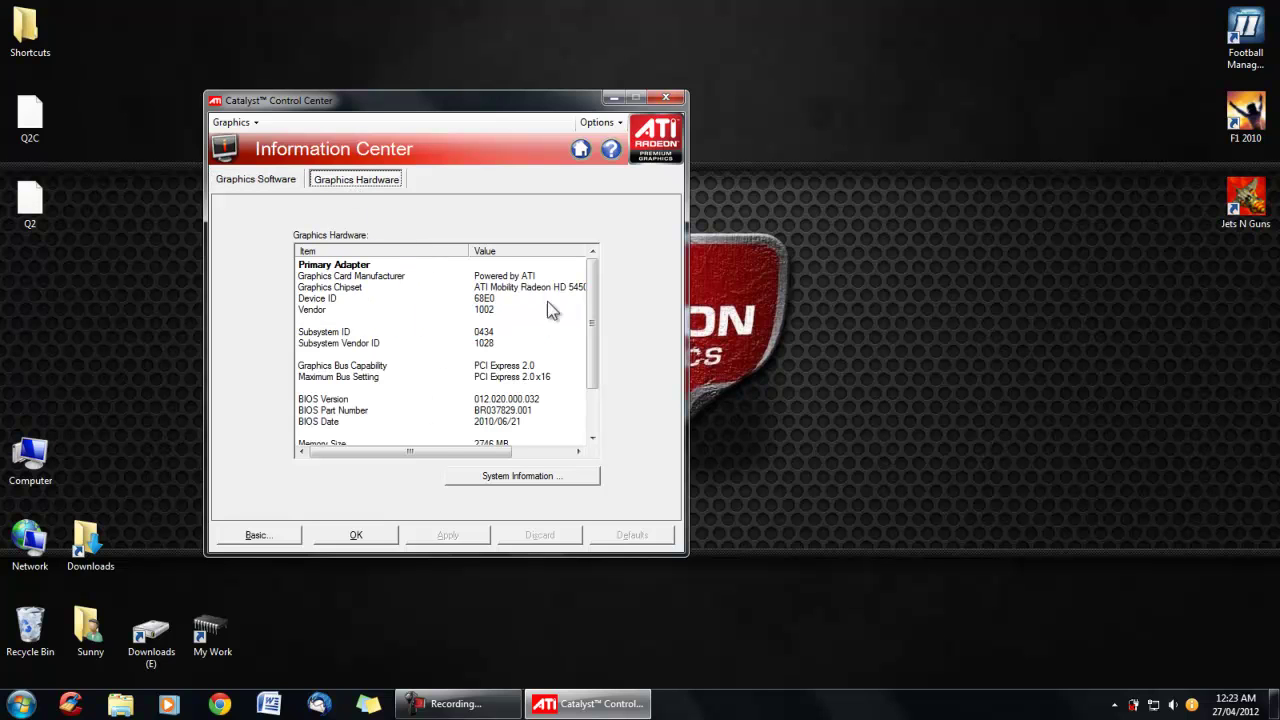
drag(443, 451, 480, 451)
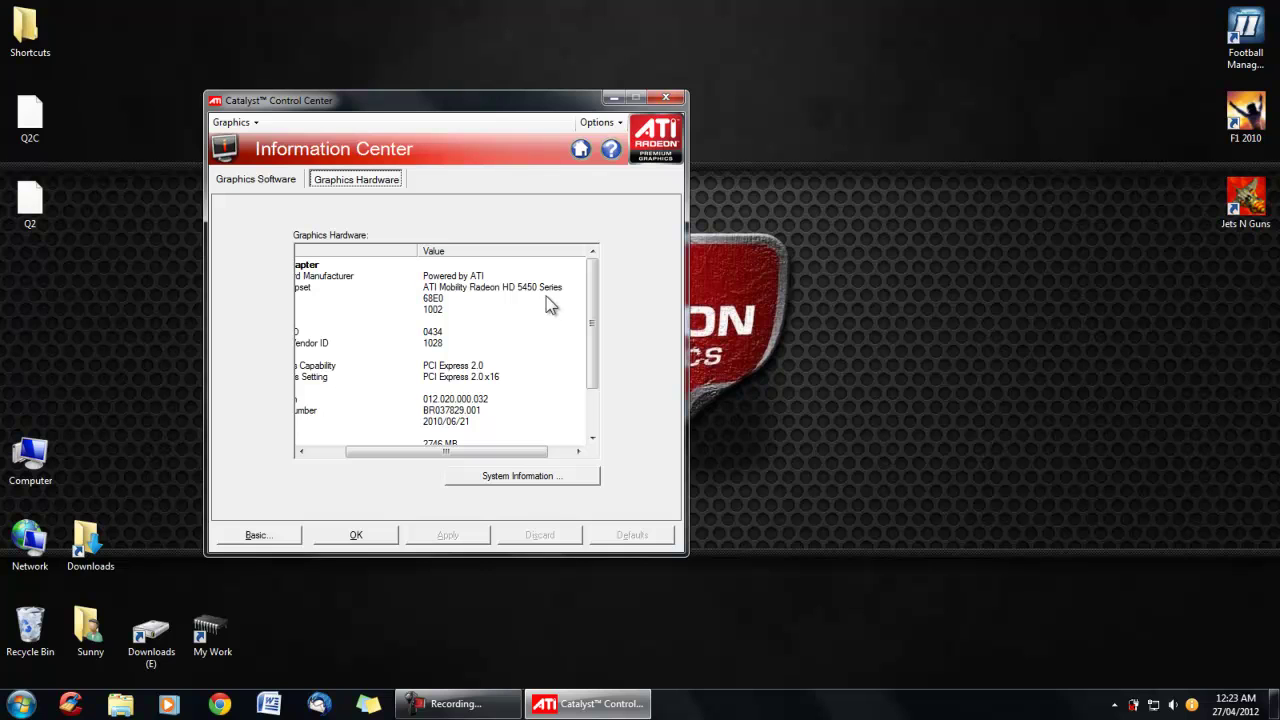
click(266, 179)
Step: Open the PowerPlay settings and view the power options offered for plugged-in and battery use
click(232, 122)
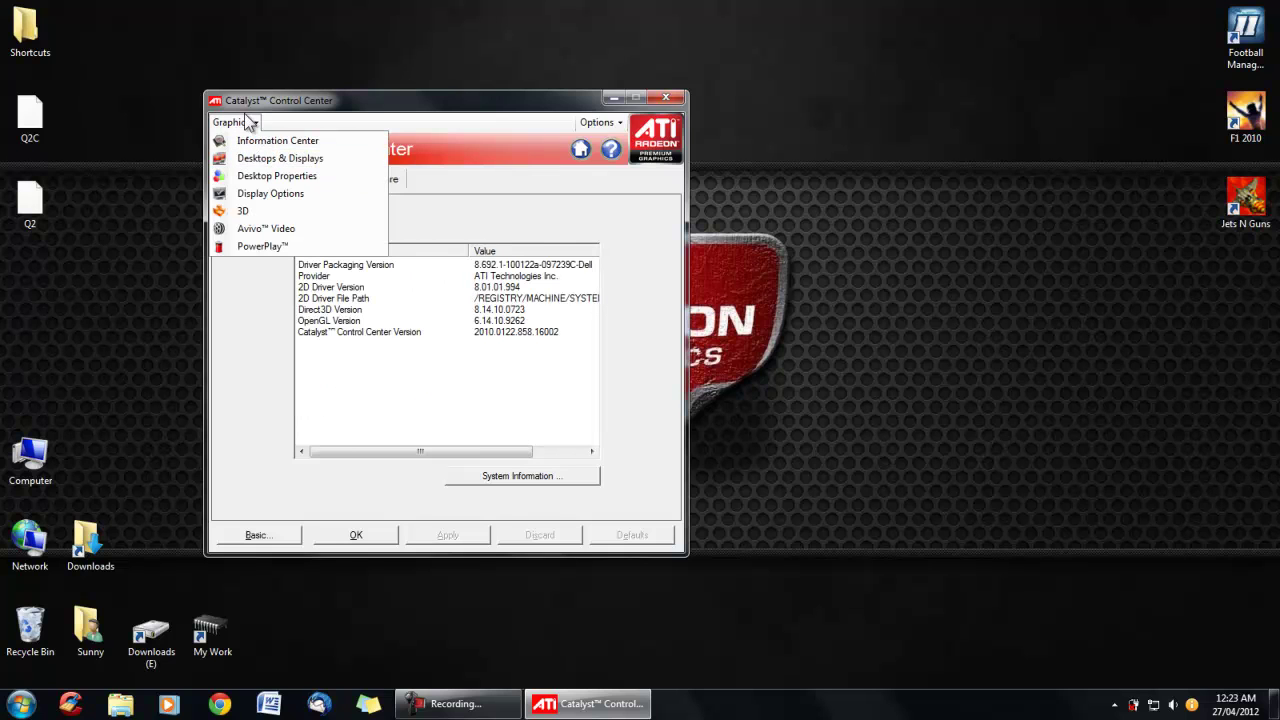
click(296, 250)
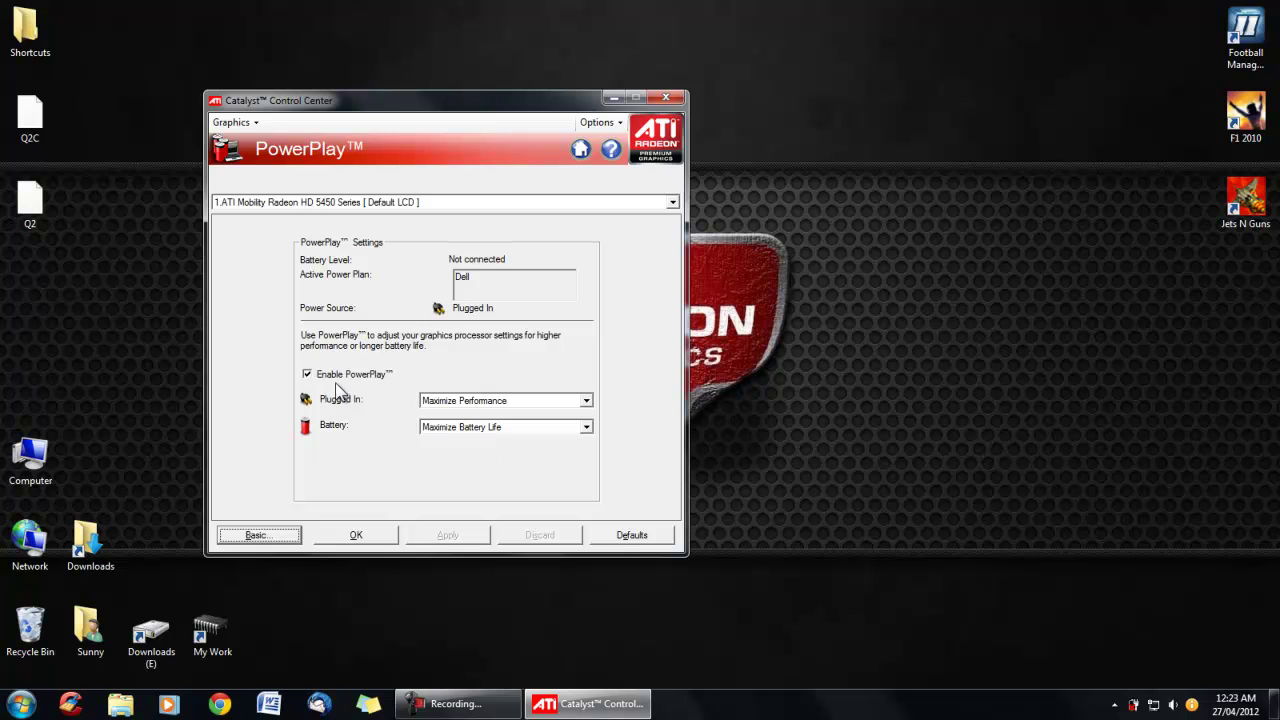
click(471, 400)
click(508, 444)
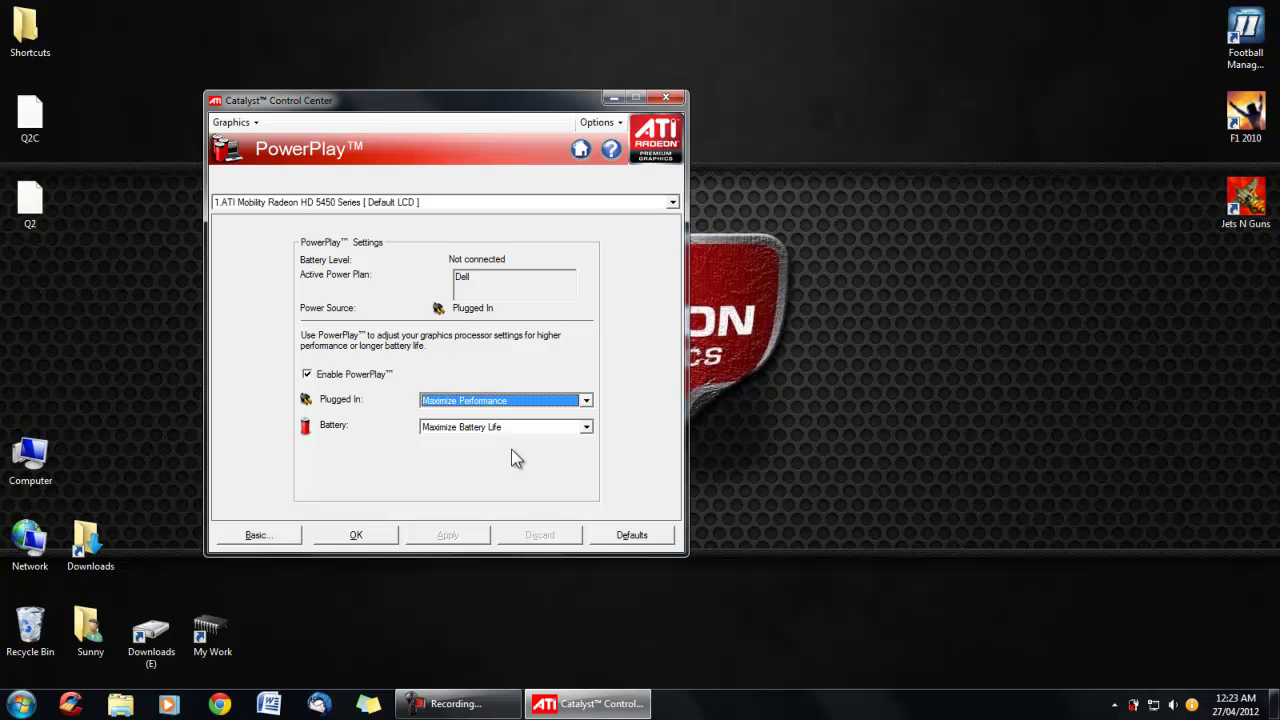
click(432, 428)
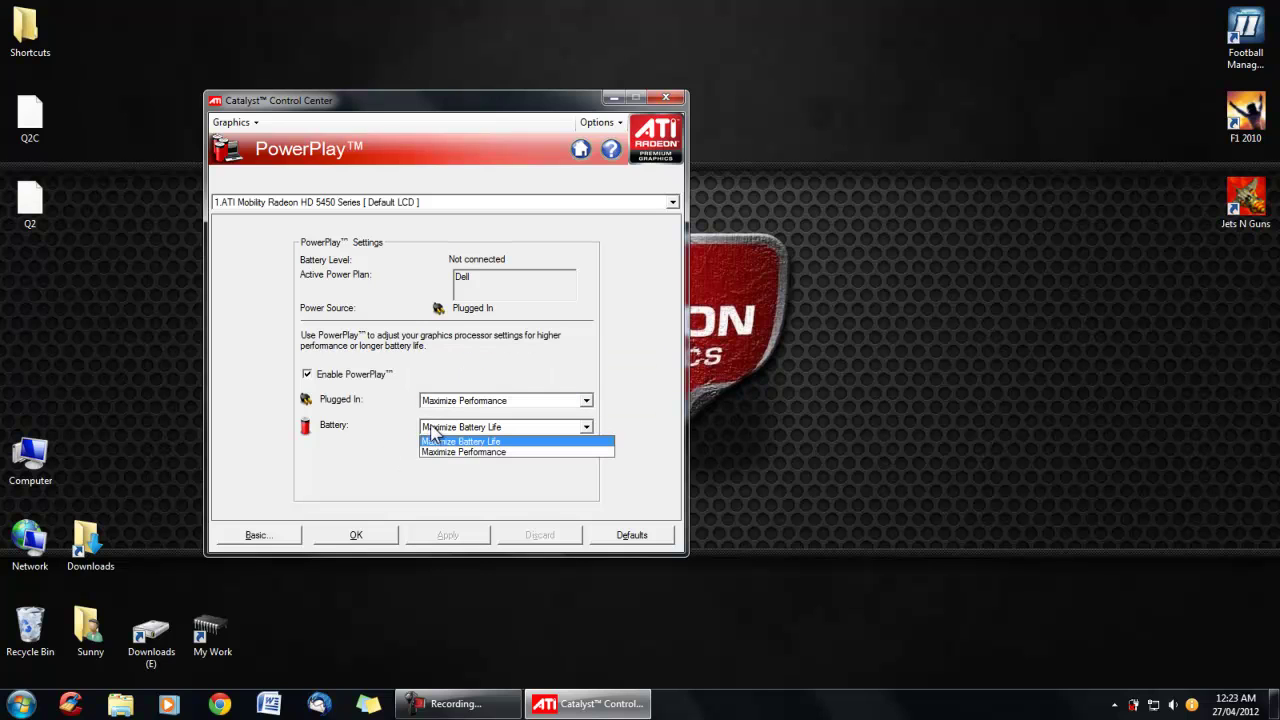
click(427, 469)
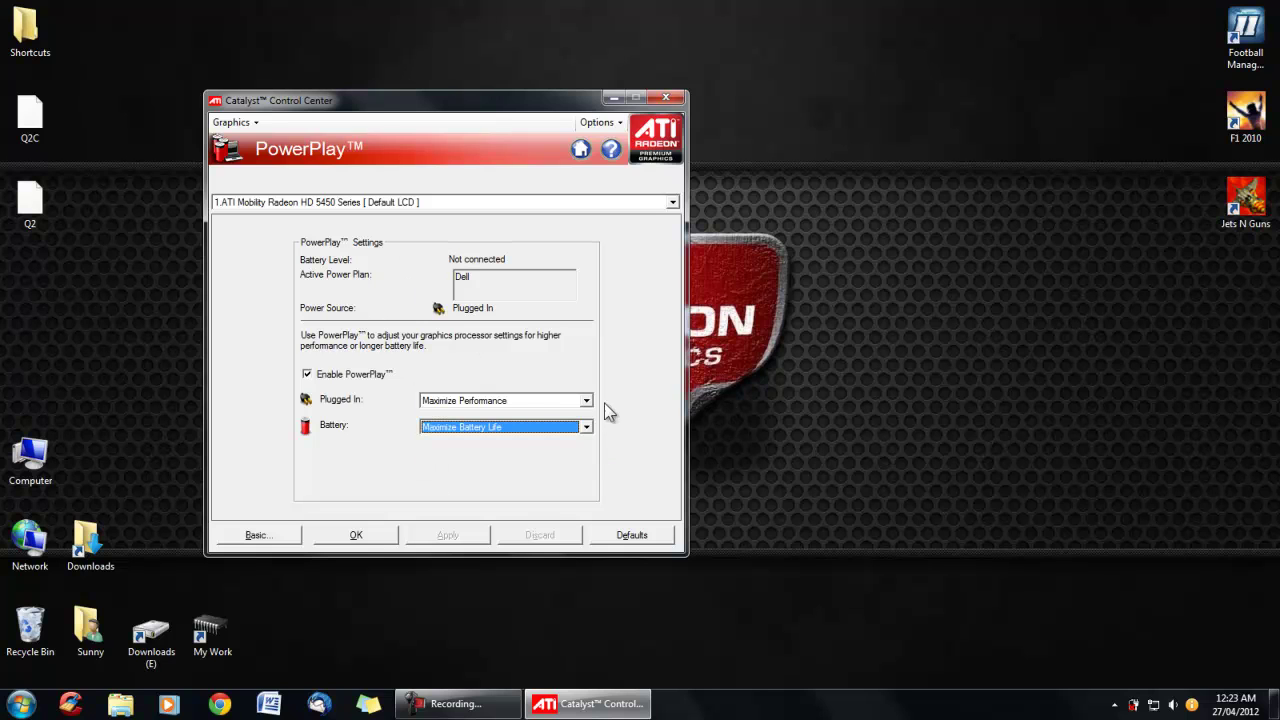
Step: Open the standard 3D settings and turn off the use of custom settings
click(247, 123)
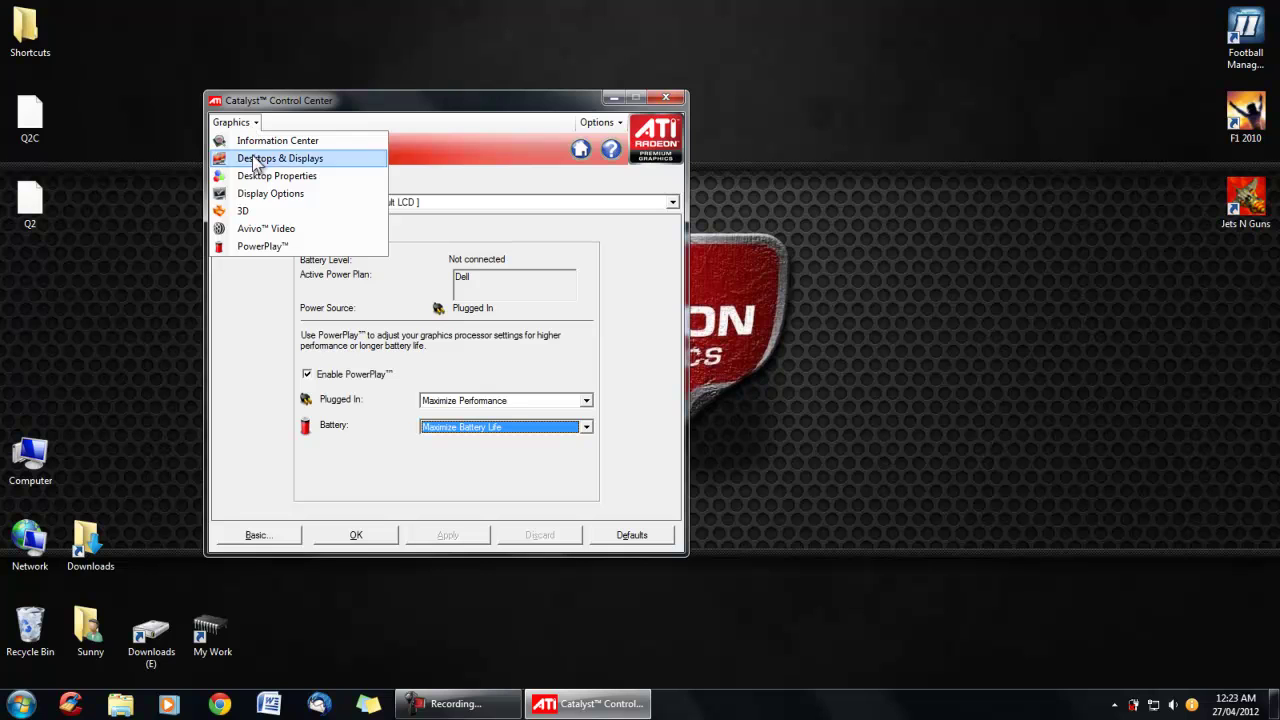
click(308, 205)
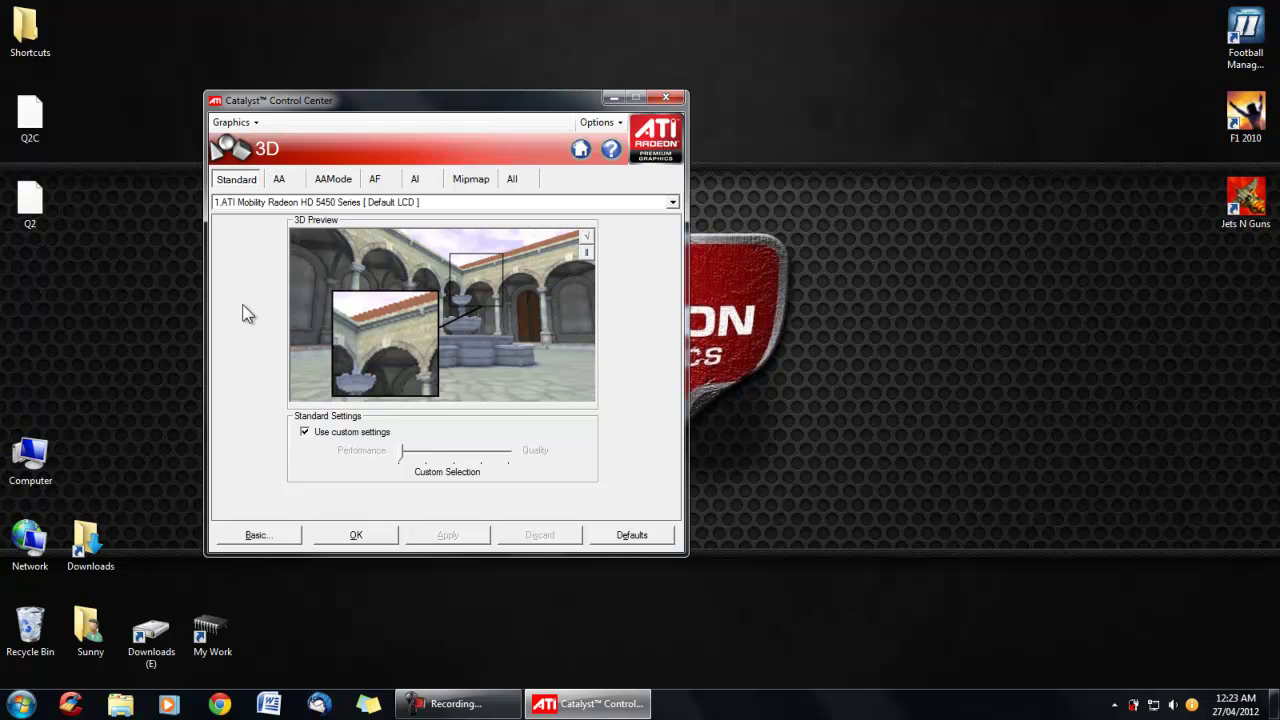
click(420, 464)
click(280, 180)
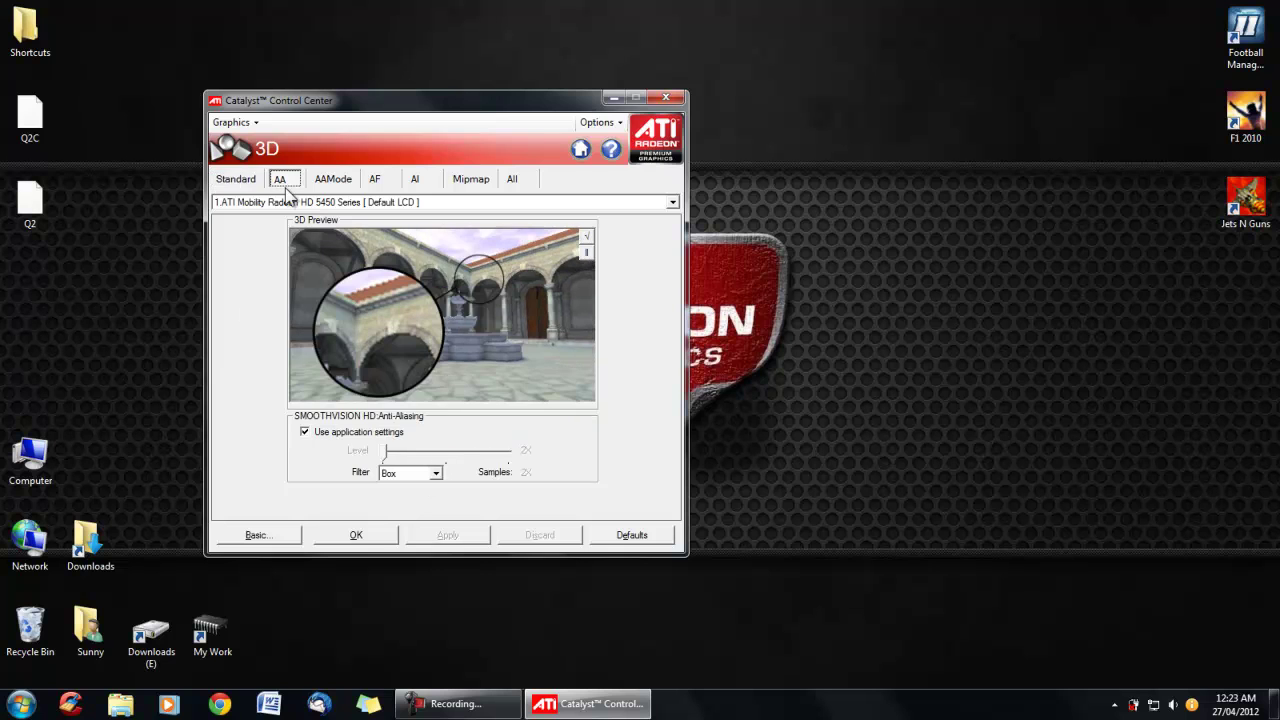
click(222, 184)
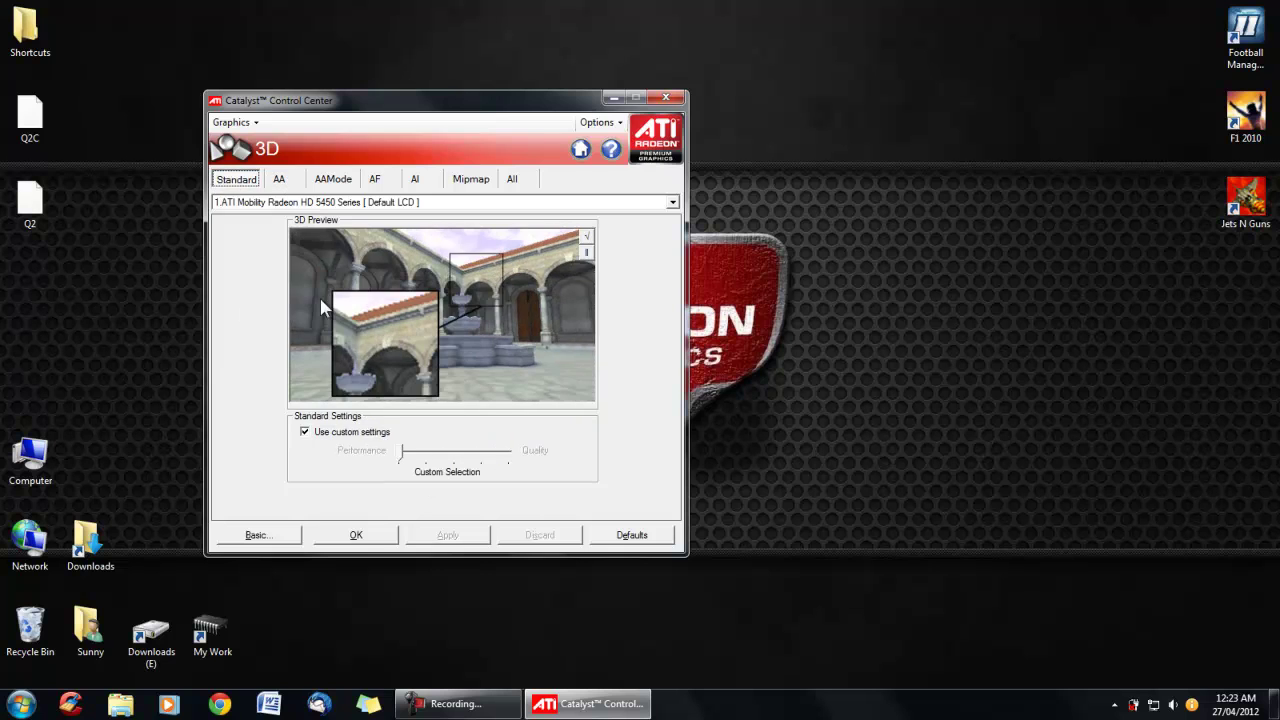
click(352, 436)
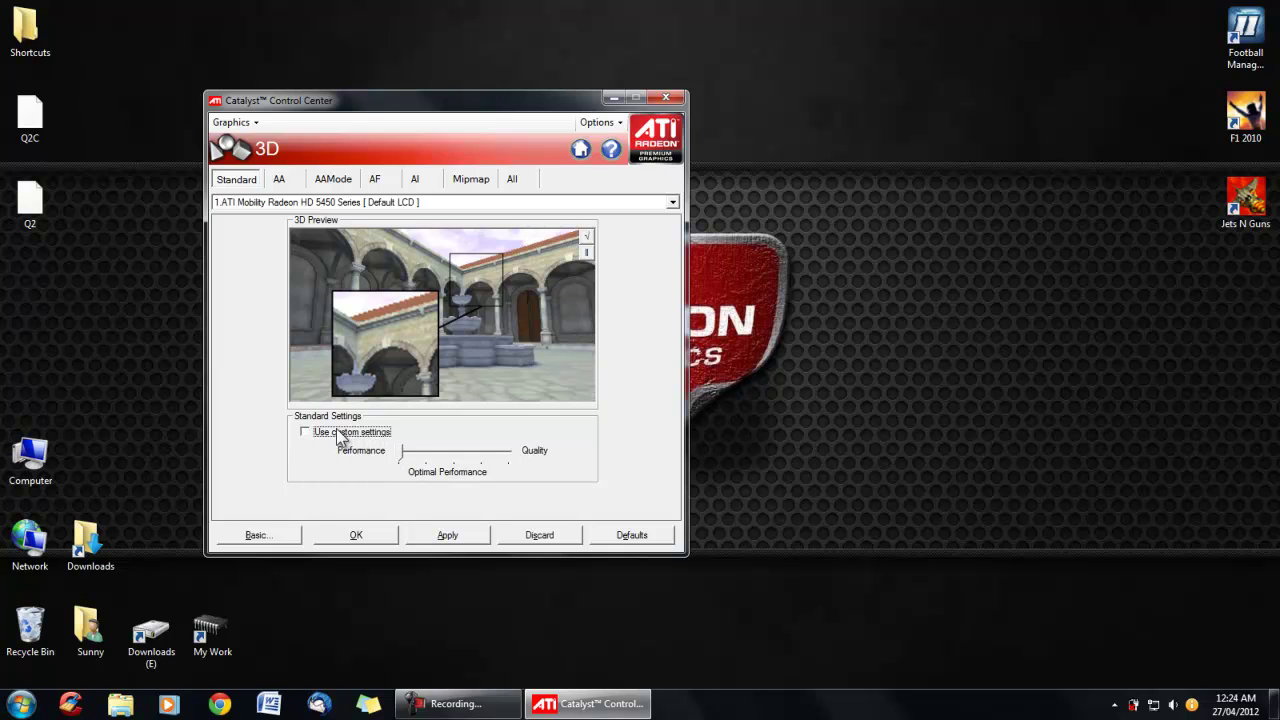
click(360, 438)
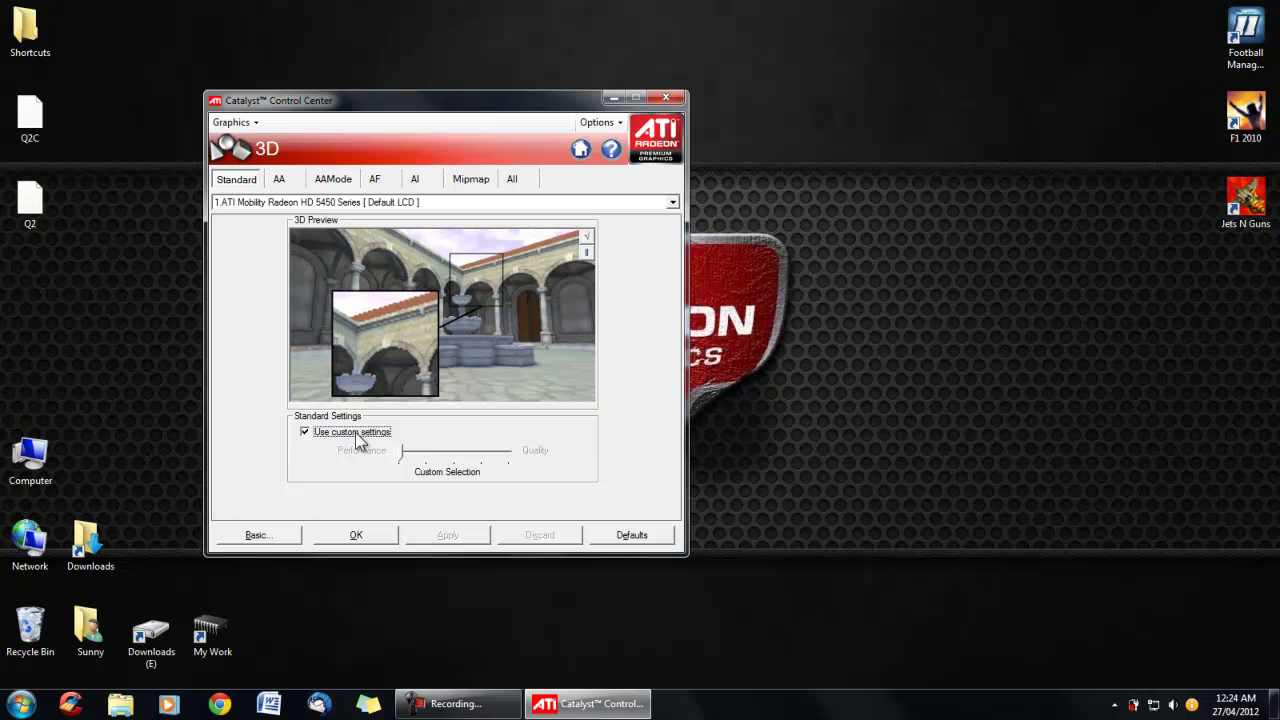
click(358, 438)
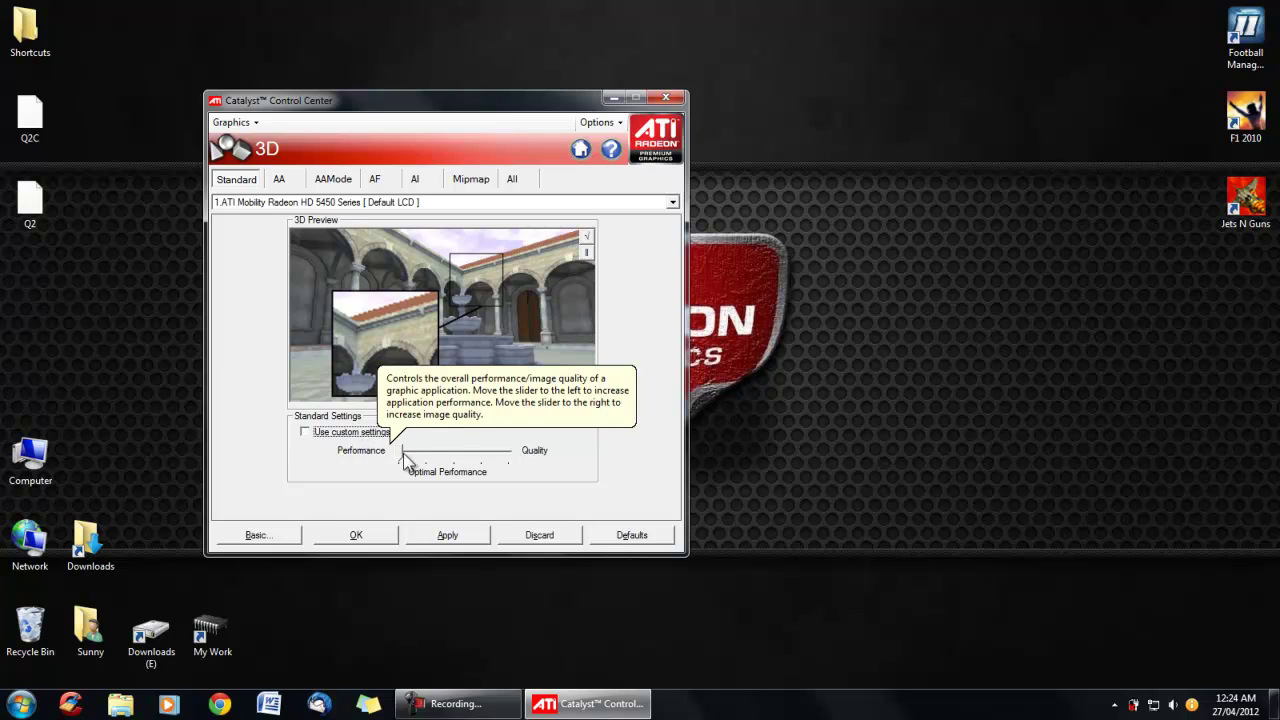
Step: Try several levels between performance and quality in the standard 3D settings, set Optimal Performance, and apply it
click(474, 460)
drag(472, 455, 487, 452)
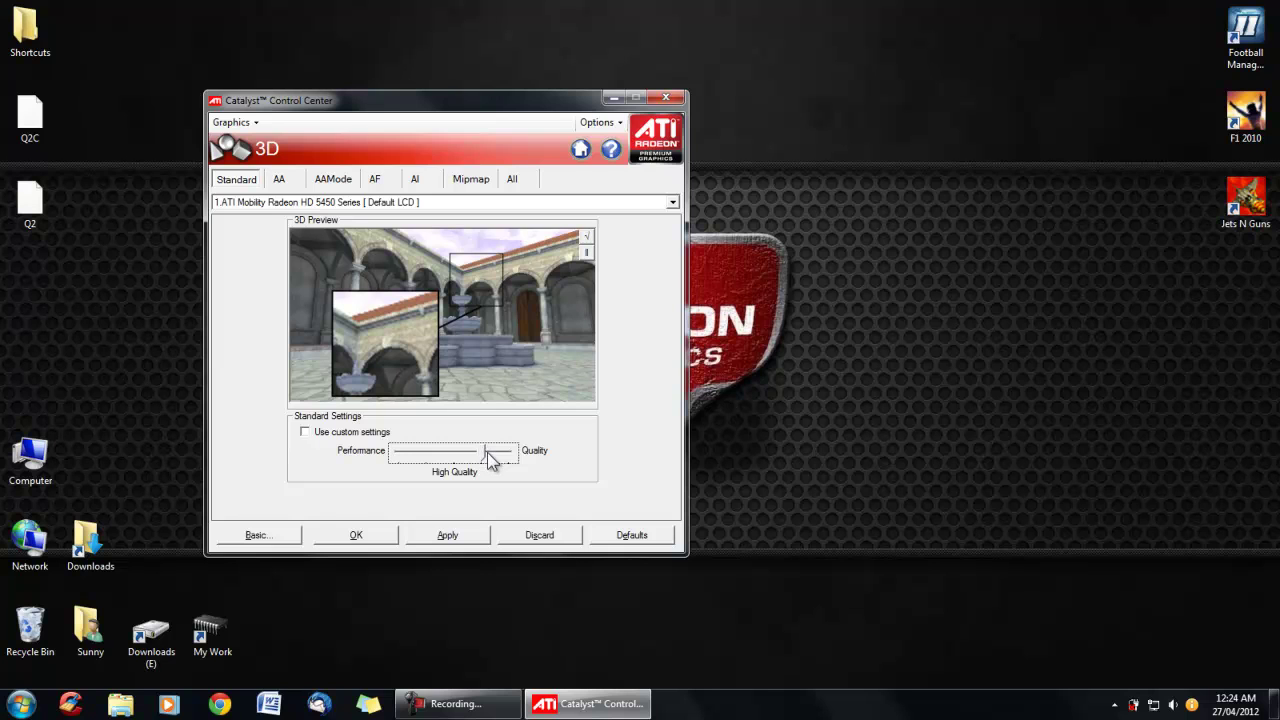
click(495, 452)
click(462, 456)
click(456, 457)
click(408, 452)
click(406, 455)
click(446, 539)
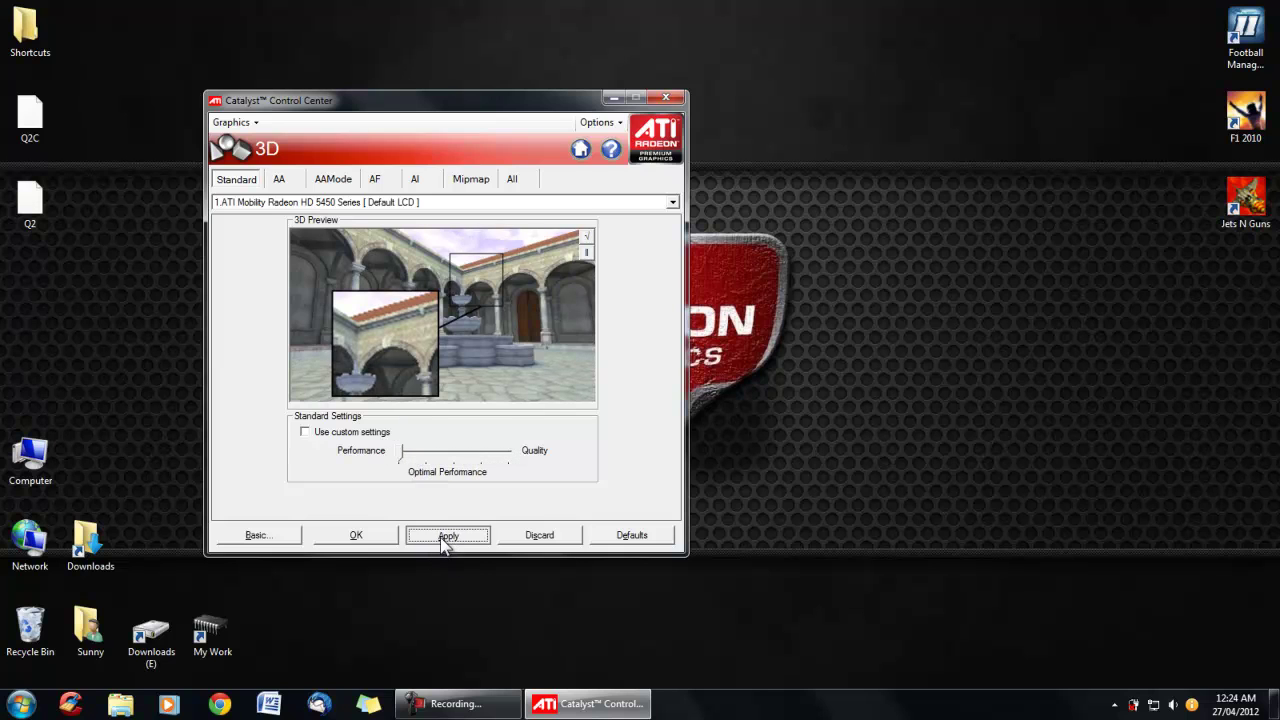
Step: Preview Adaptive Multi-sample AA and Super-sample AA as the anti-aliasing mode, and set it to Multi-sample AA
click(283, 182)
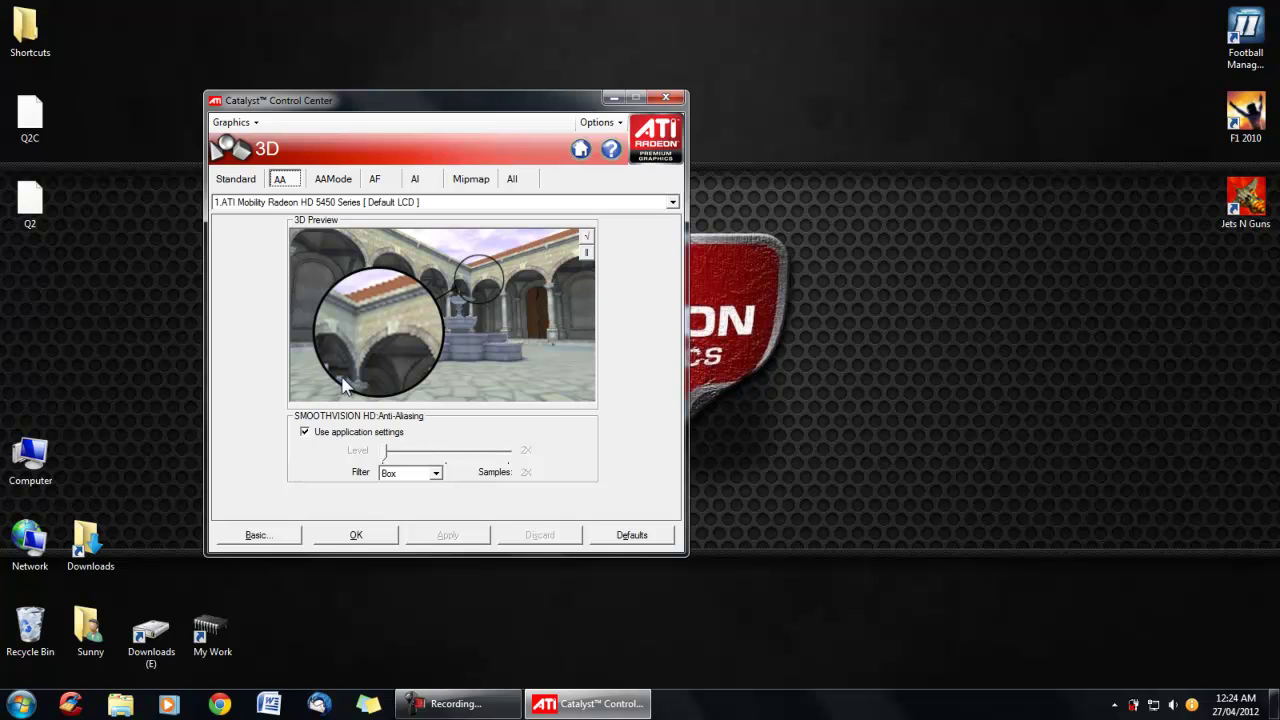
click(338, 181)
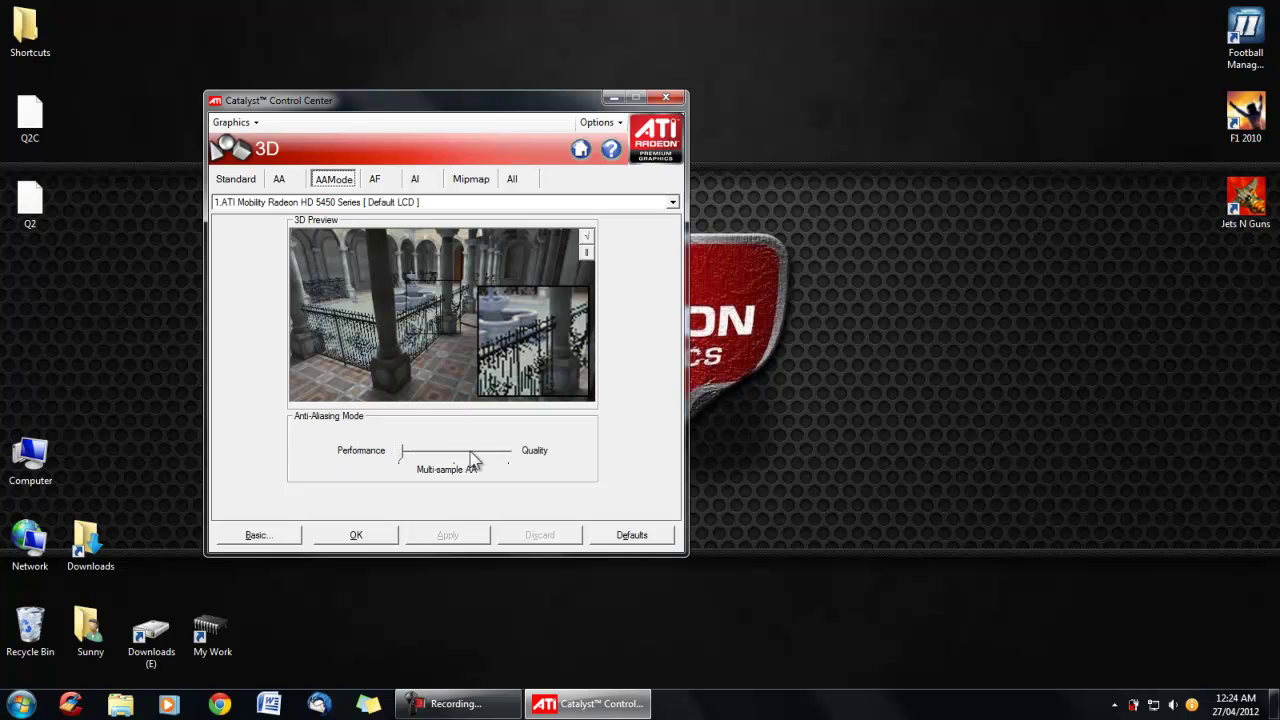
mouse_move(405, 456)
mouse_down()
mouse_move(515, 451)
mouse_move(423, 456)
mouse_up()
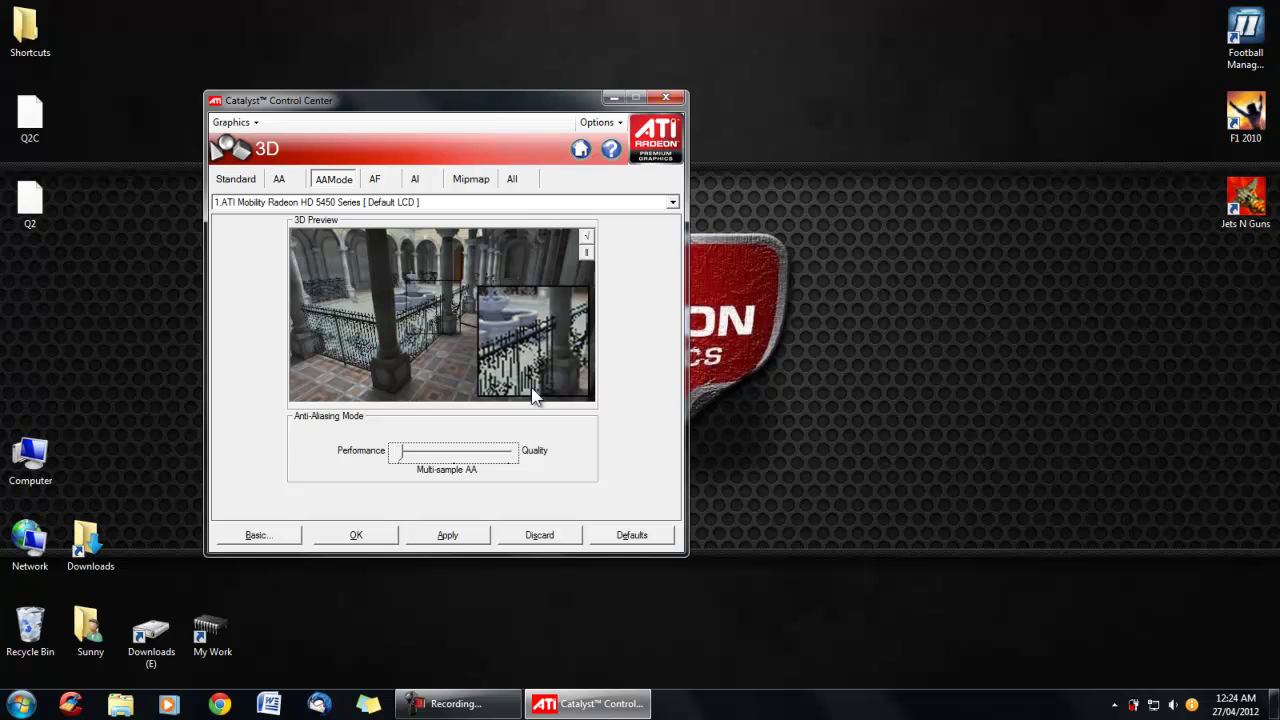
click(436, 456)
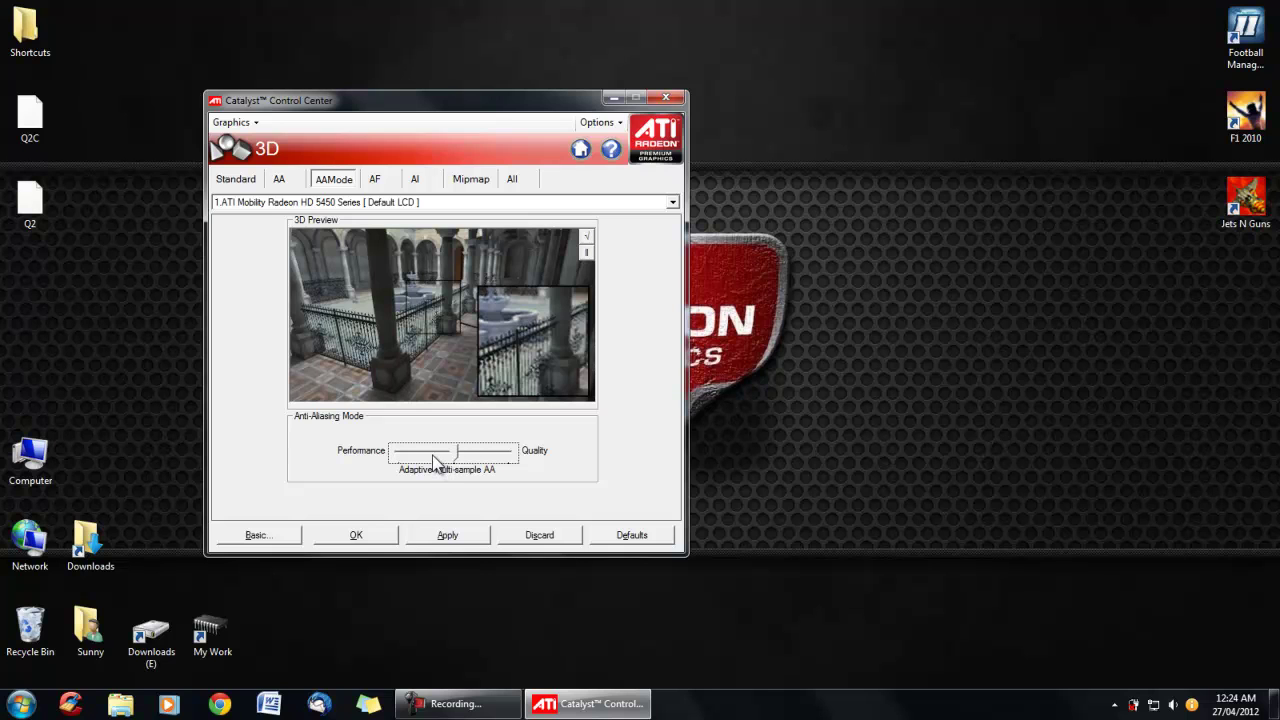
click(496, 457)
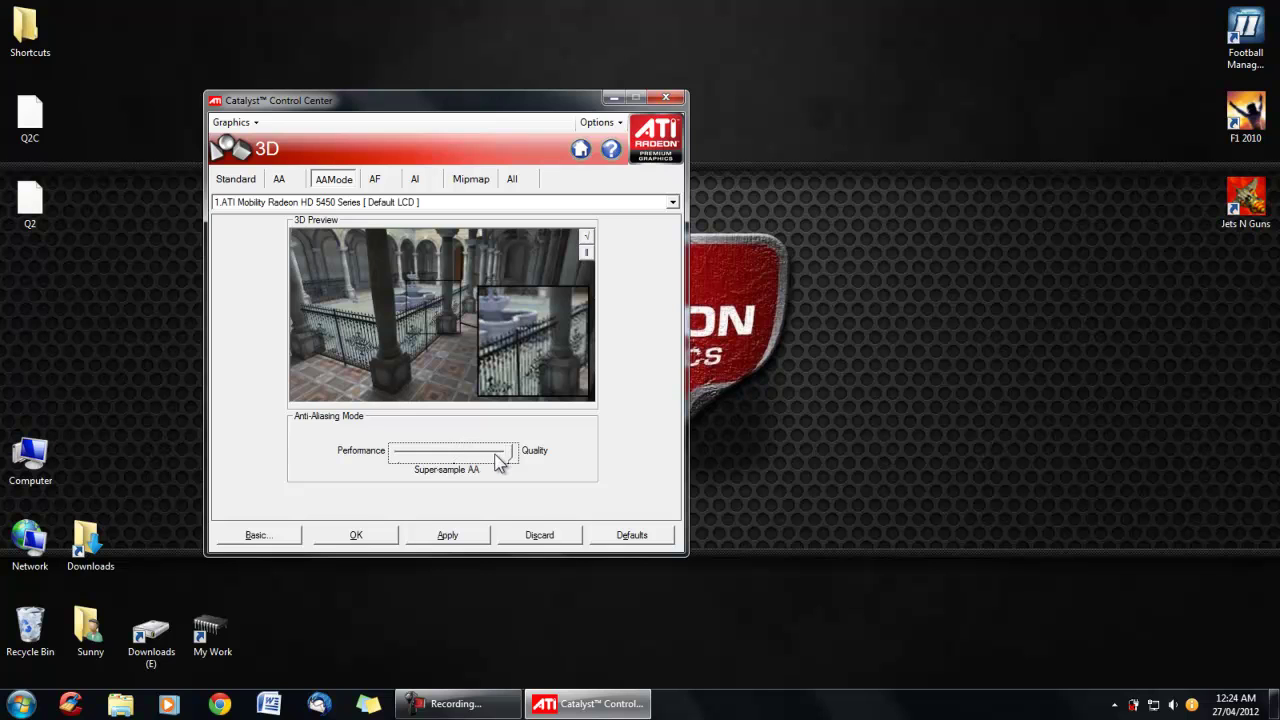
click(462, 458)
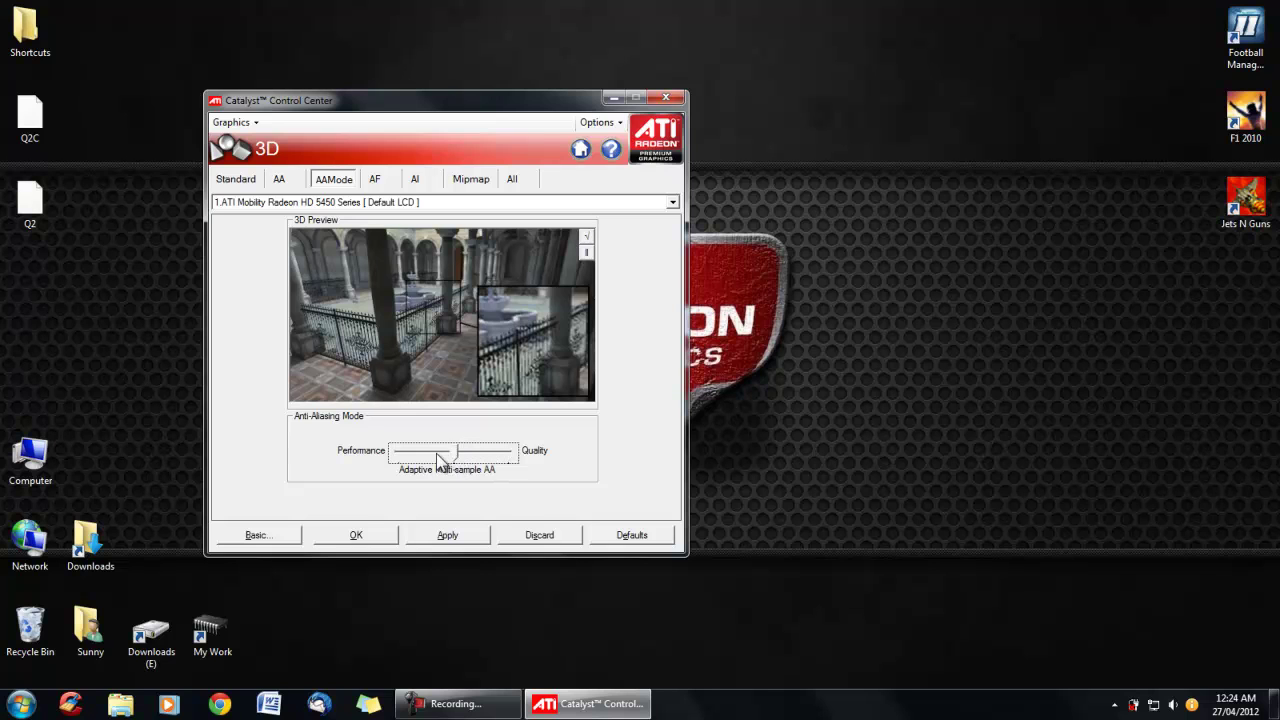
click(437, 456)
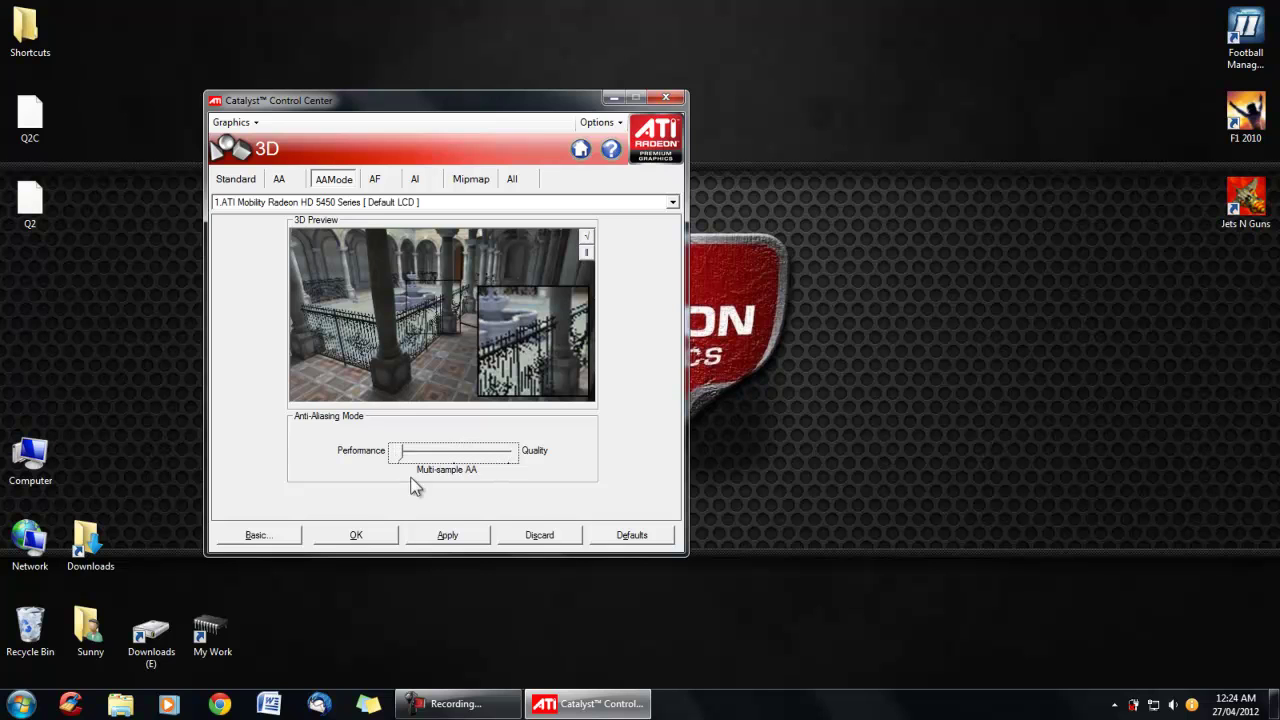
Step: View the anisotropic filtering, Catalyst A.I. and mipmap settings, and dismiss the Windows performance notification
click(376, 180)
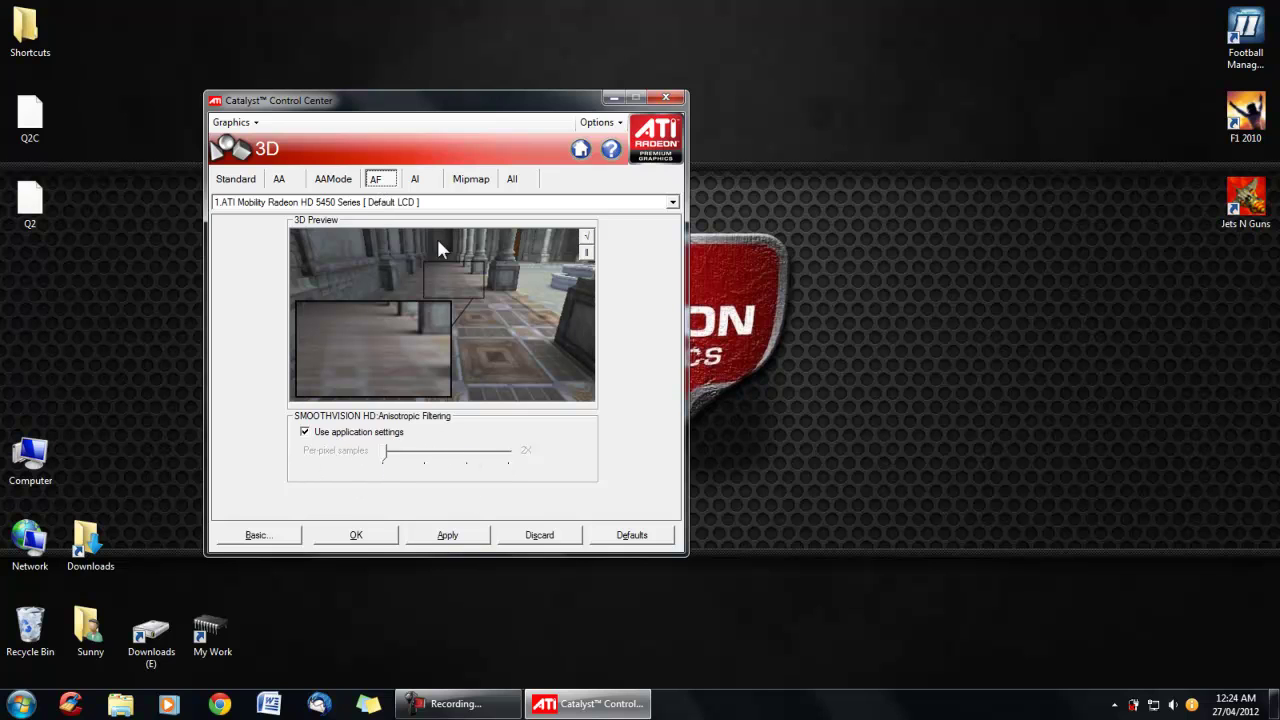
click(425, 186)
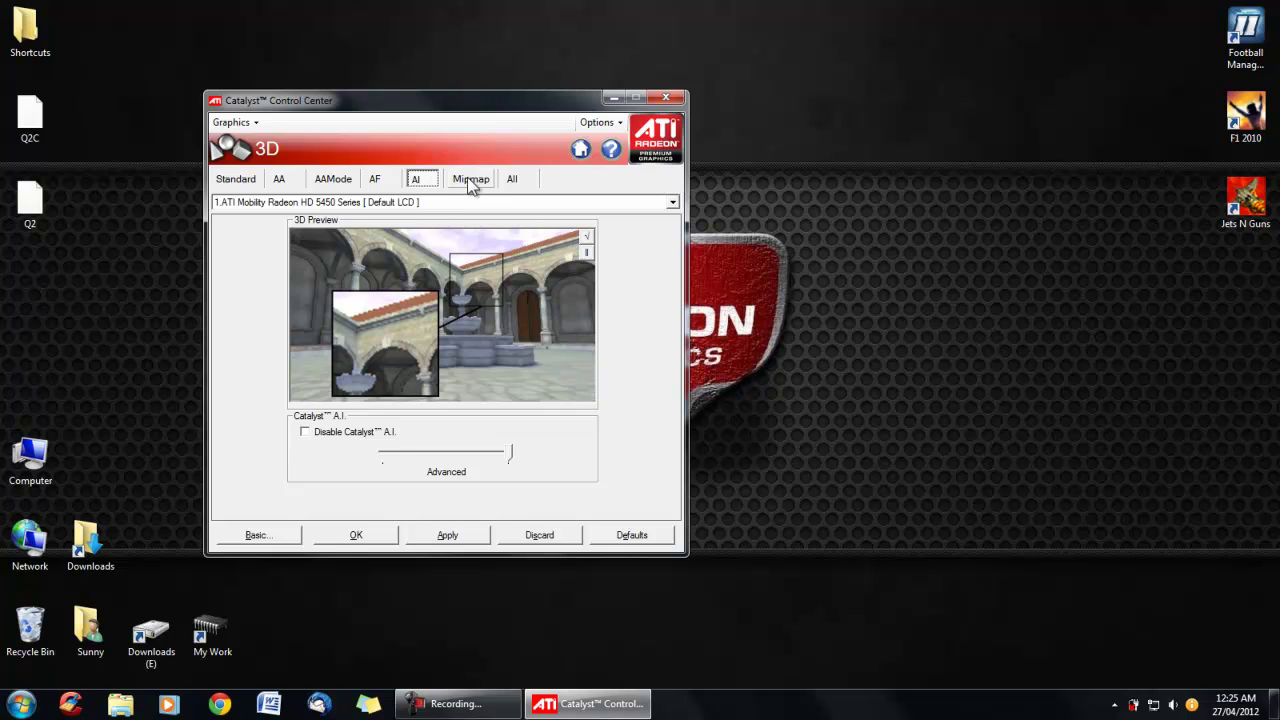
click(471, 182)
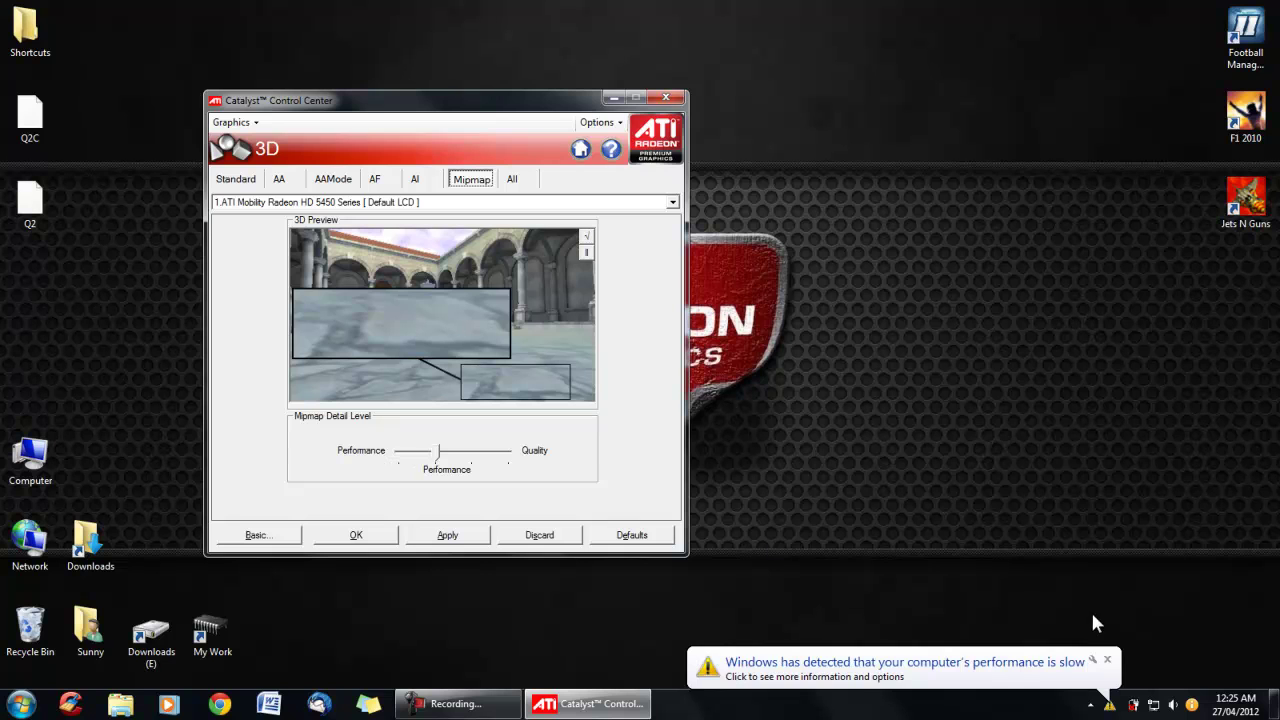
click(1107, 660)
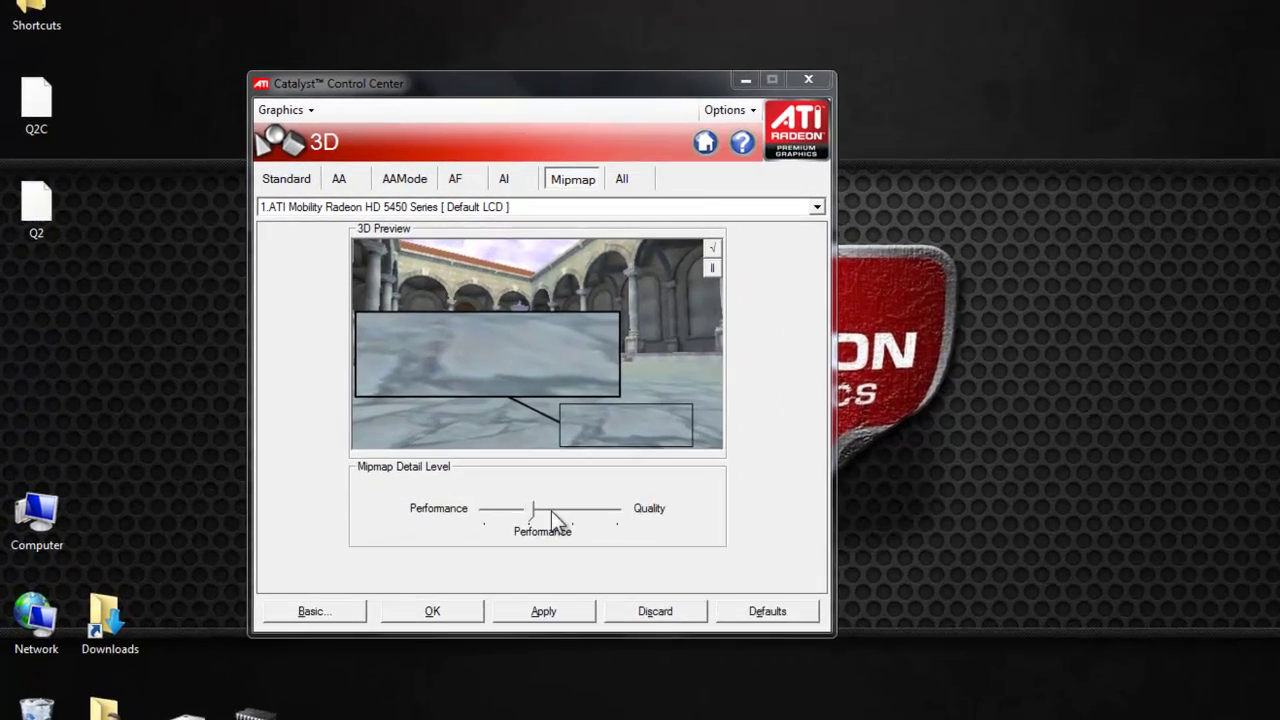
Step: Preview different mipmap detail levels, set the level to Performance, and apply the 3D changes
click(495, 461)
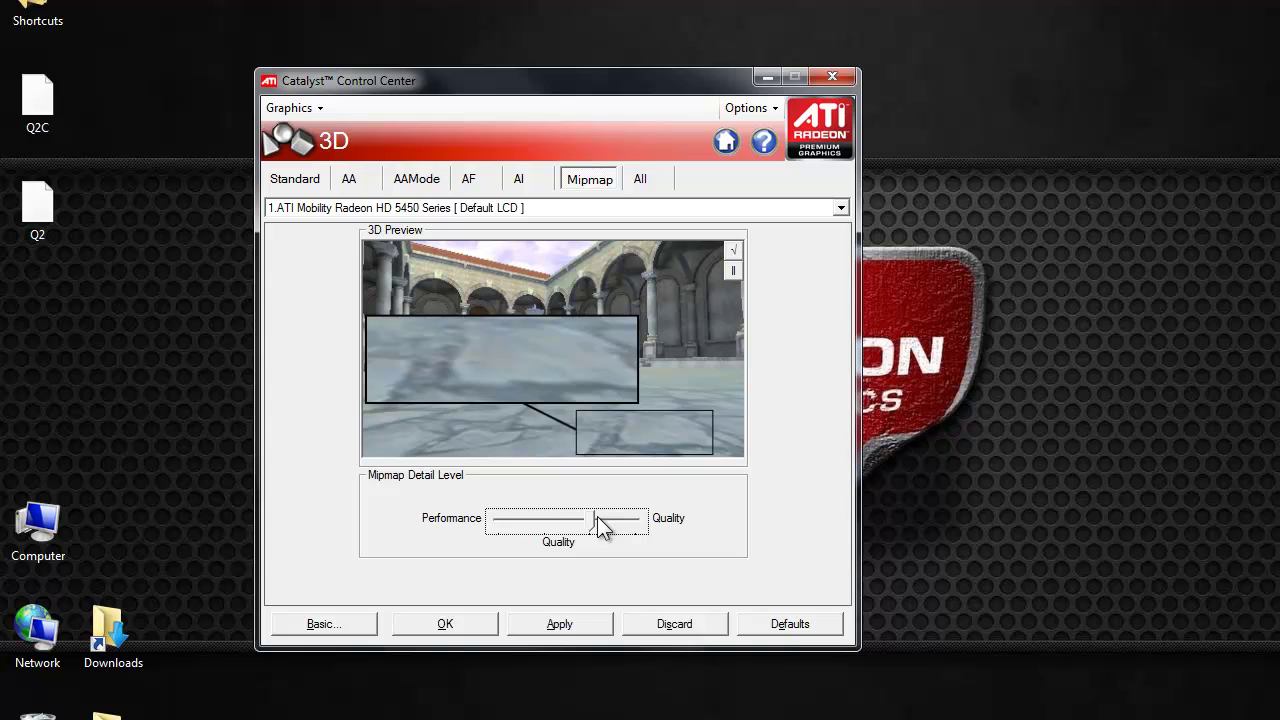
drag(599, 527, 630, 519)
drag(633, 519, 547, 519)
click(507, 521)
click(508, 521)
click(543, 523)
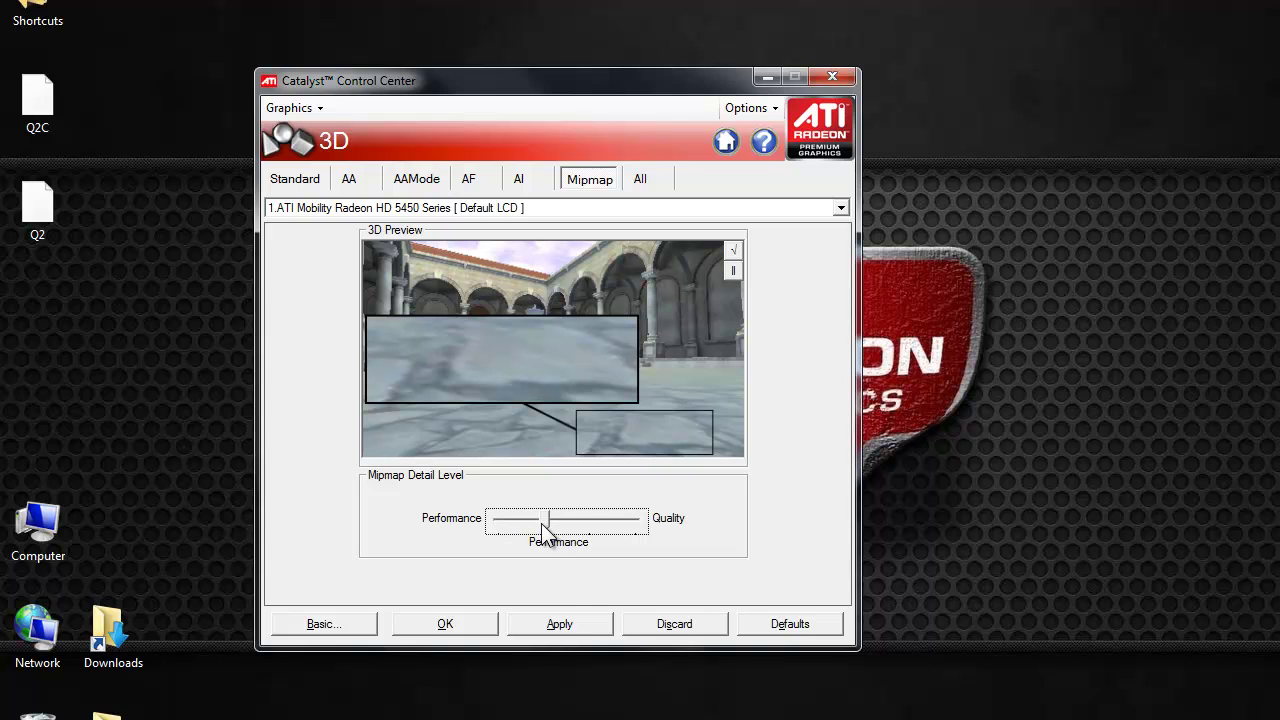
click(560, 624)
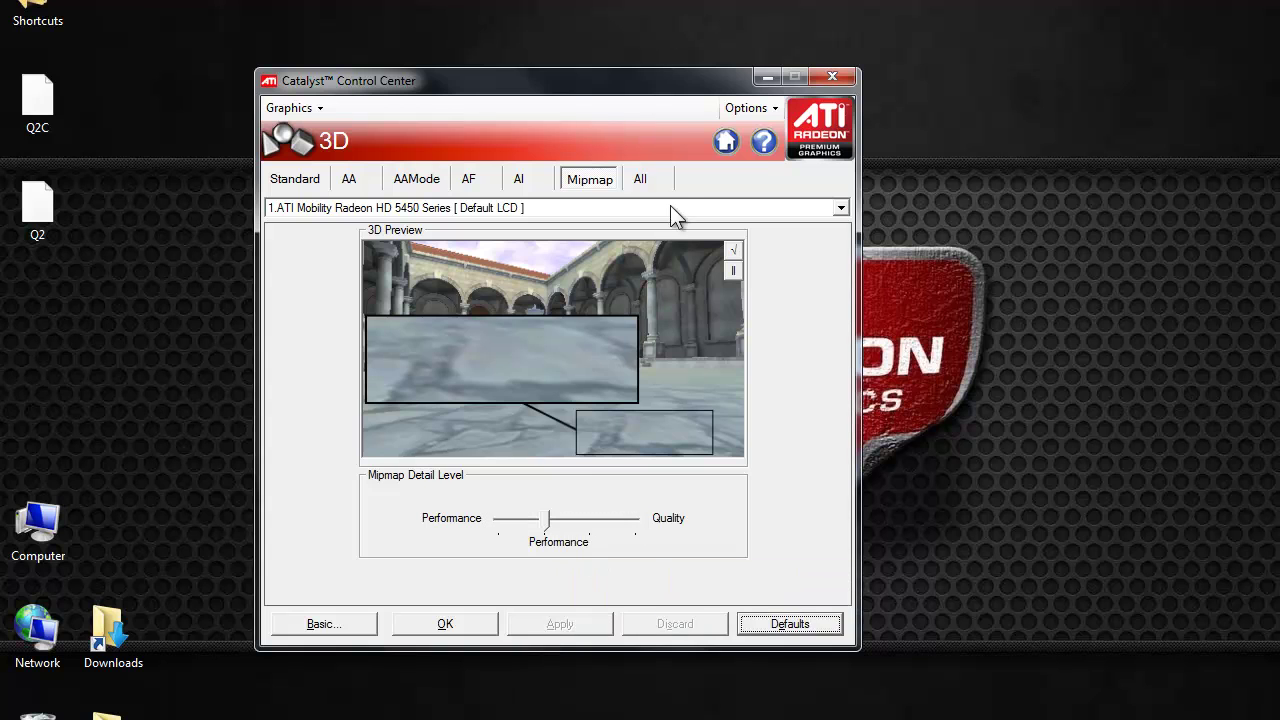
Step: Review the combined overview of all 3D settings down to the anti-aliasing mode, and view the display detection options
click(650, 181)
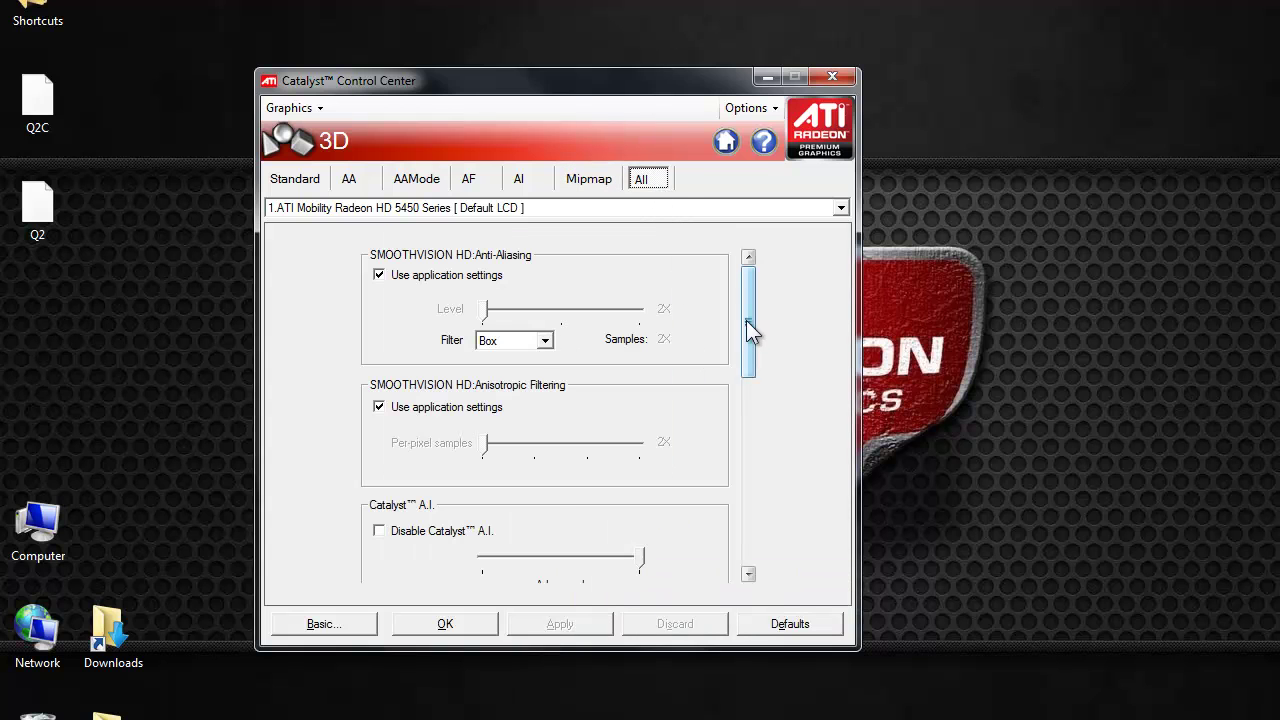
drag(752, 312, 757, 420)
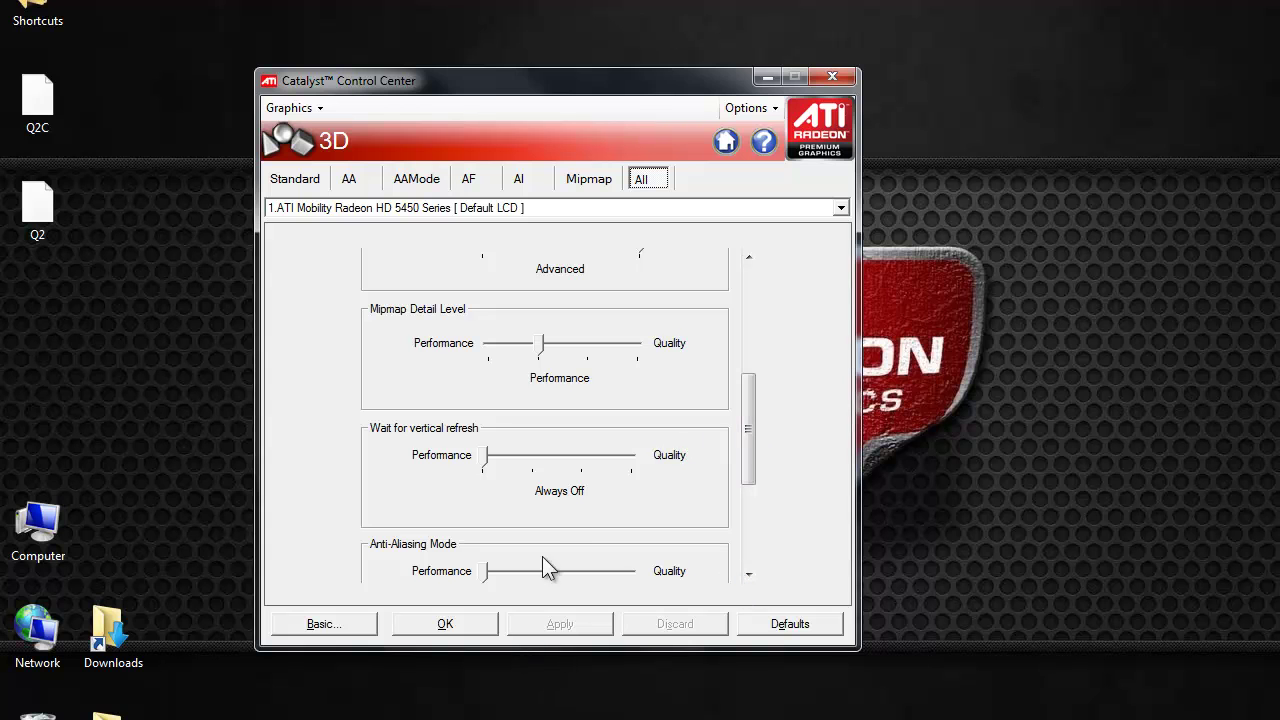
click(292, 107)
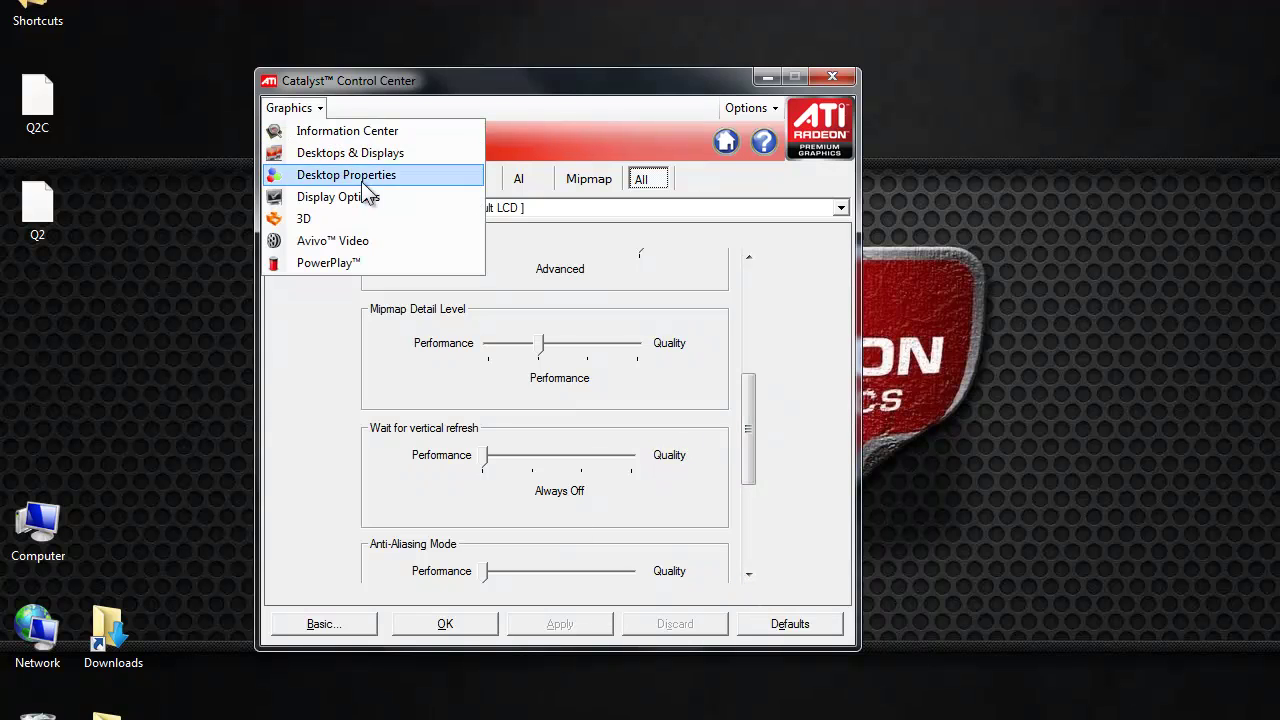
click(403, 207)
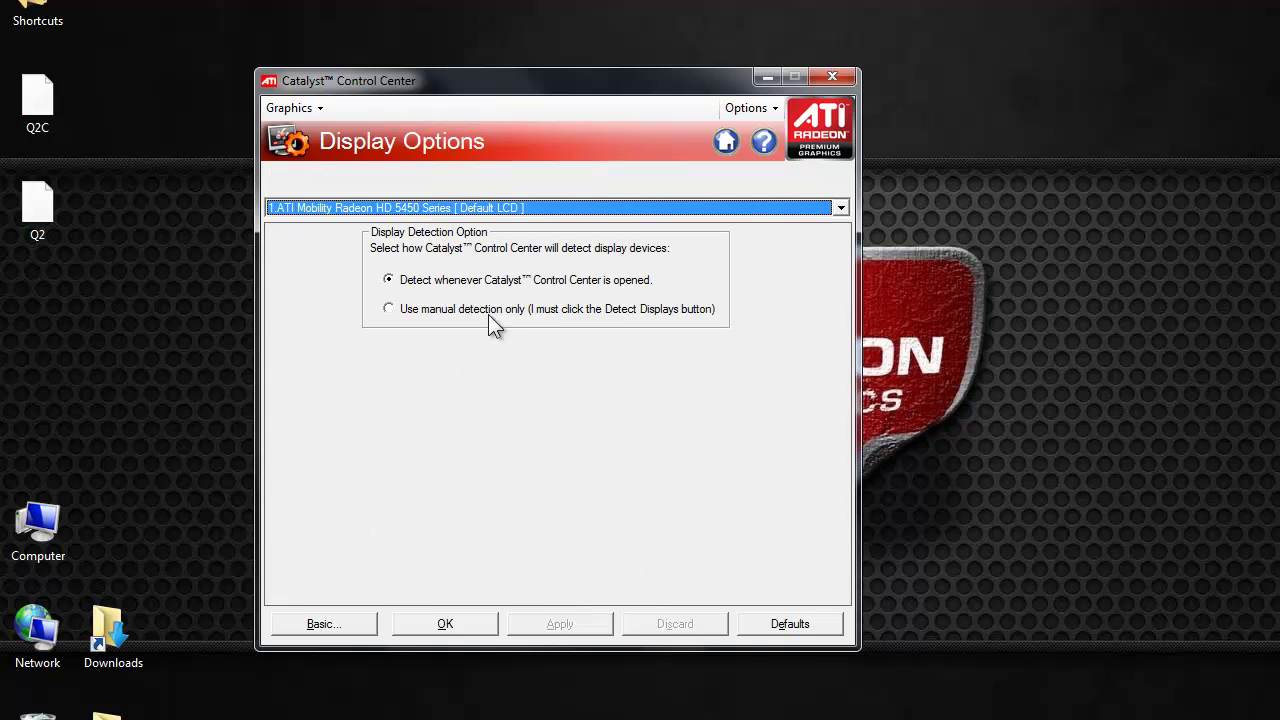
Step: Review the mode and color settings in Desktop Properties, and view the Desktops & Displays configuration
click(290, 108)
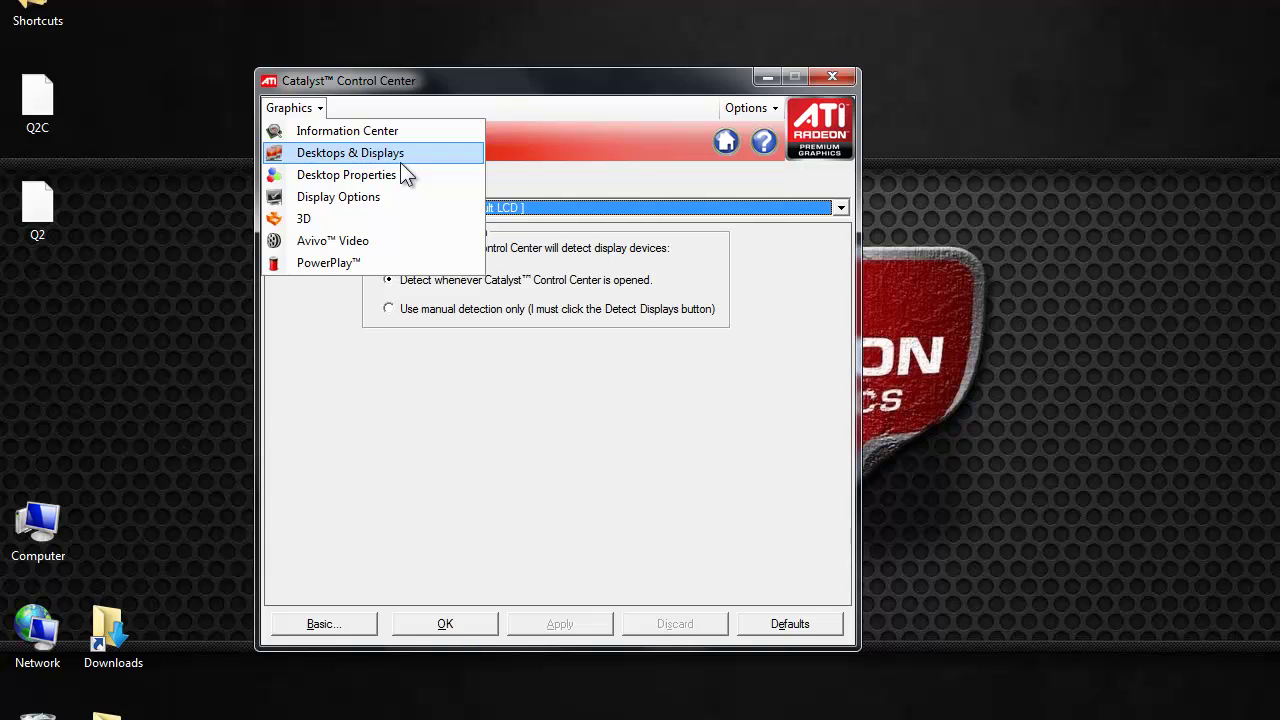
click(406, 175)
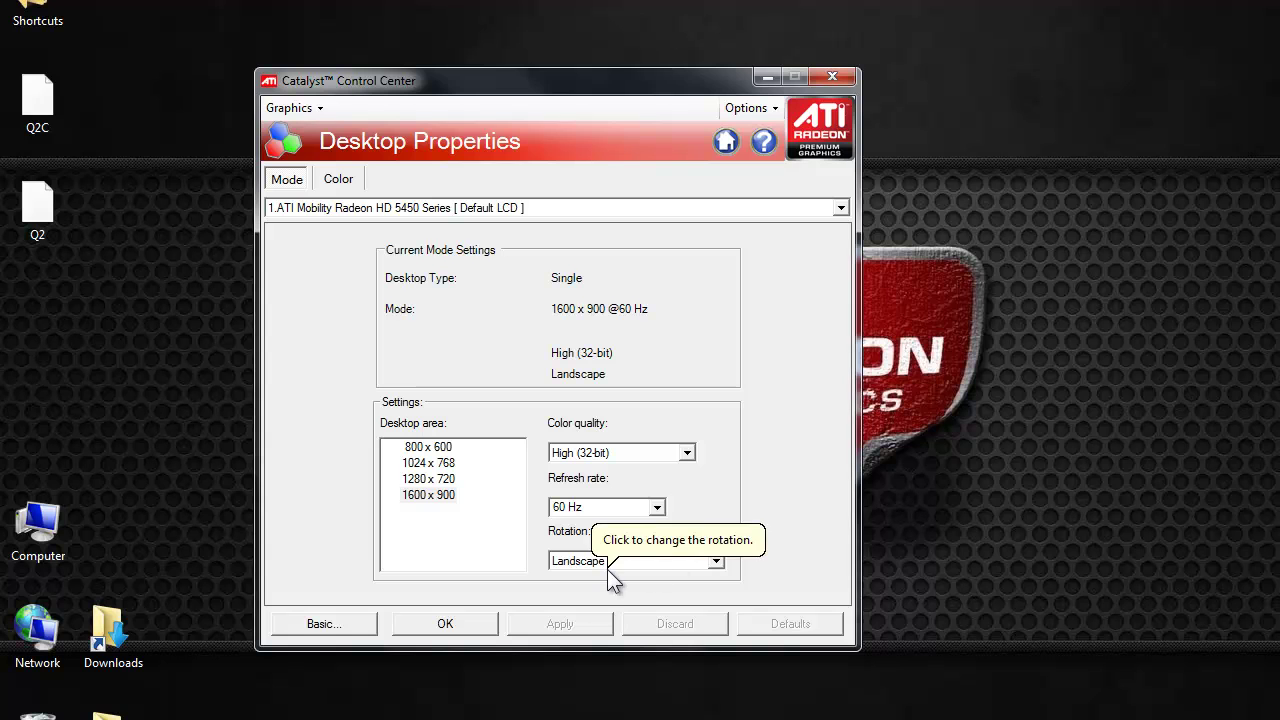
click(340, 180)
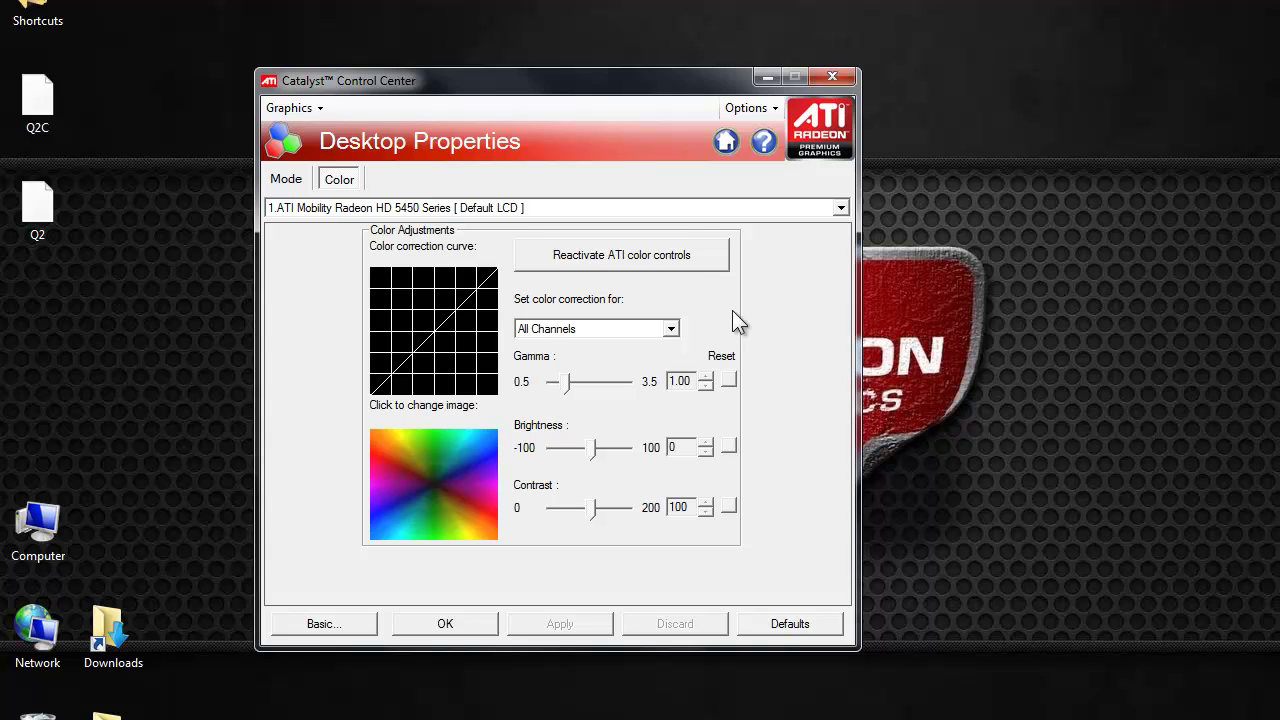
click(292, 108)
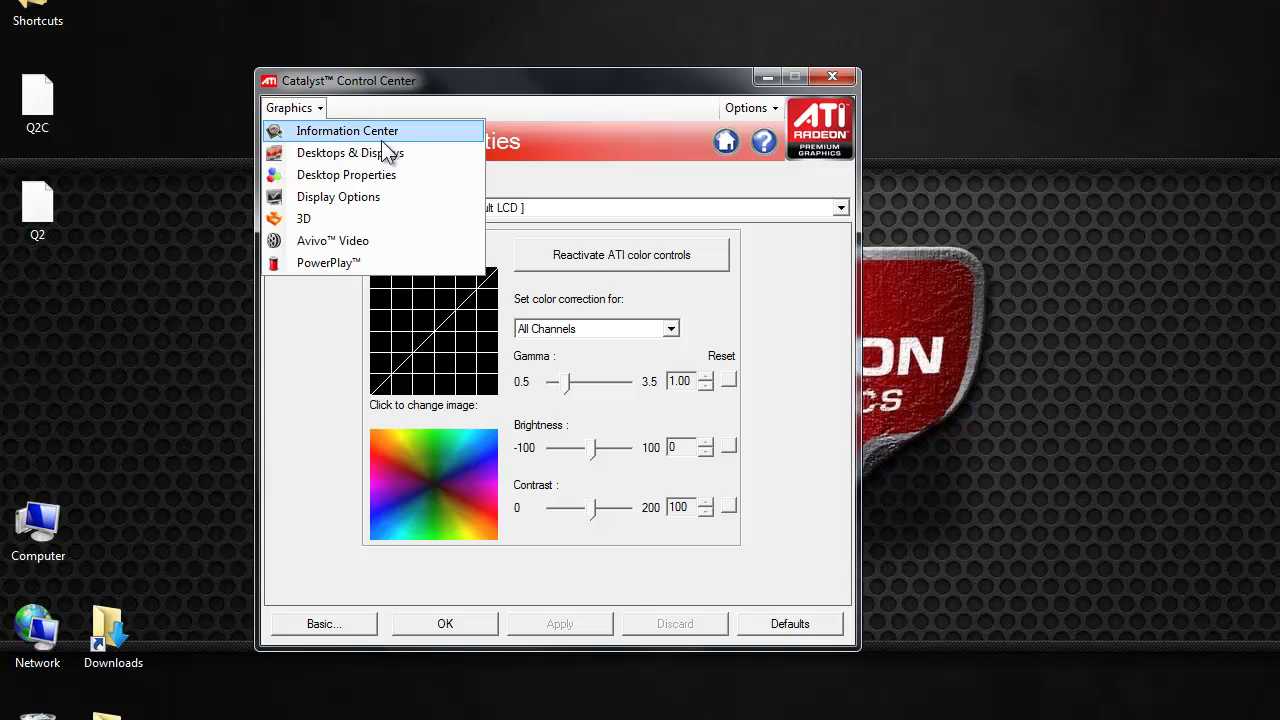
click(386, 154)
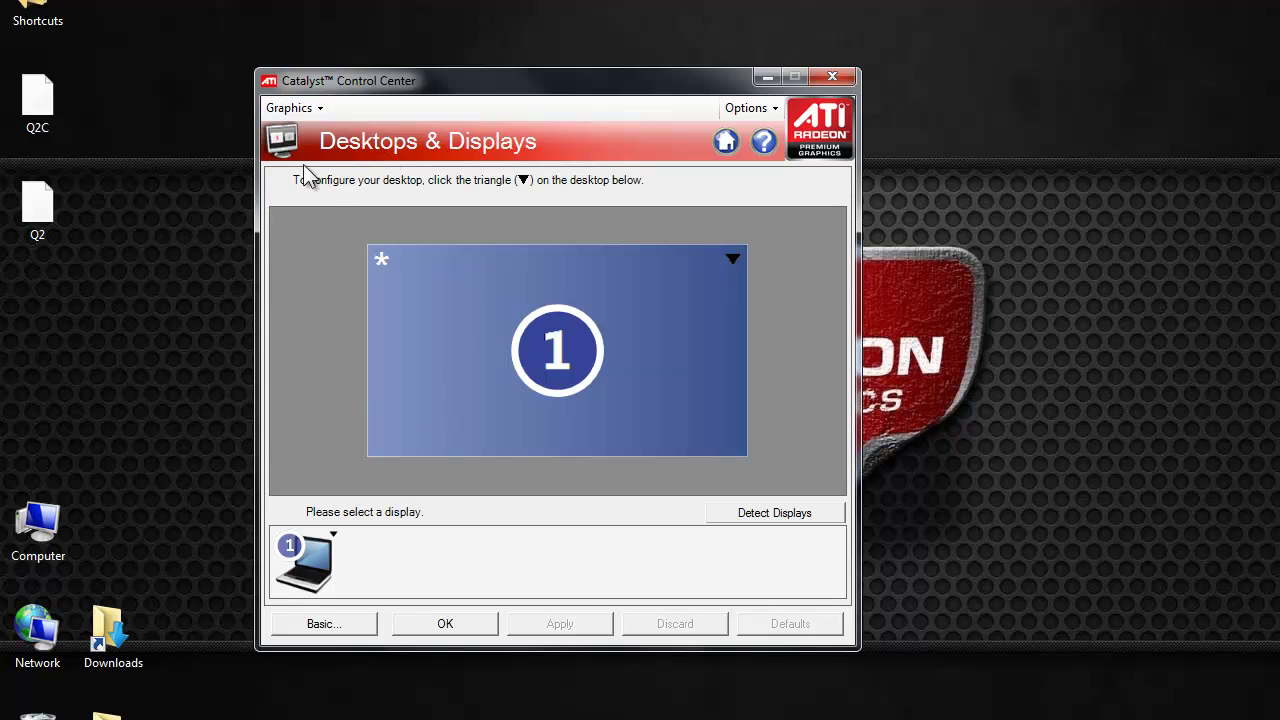